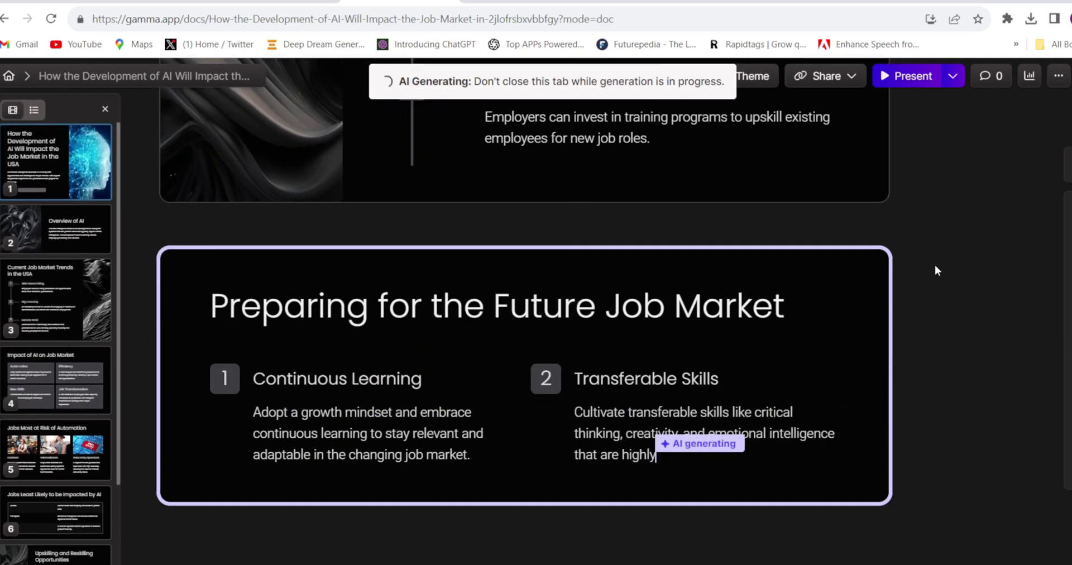
Return to the first card of the generated AI job market deck, present it, browse the slides and exit the presentation.
scroll(916, 296, up, 15)
scroll(896, 323, up, 10)
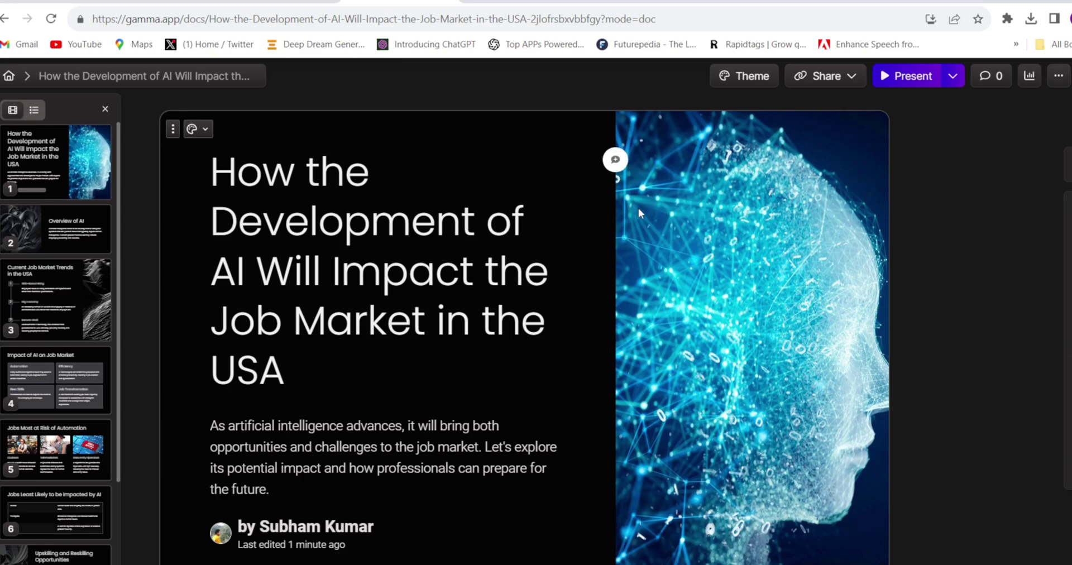
click(907, 75)
scroll(945, 350, down, 10)
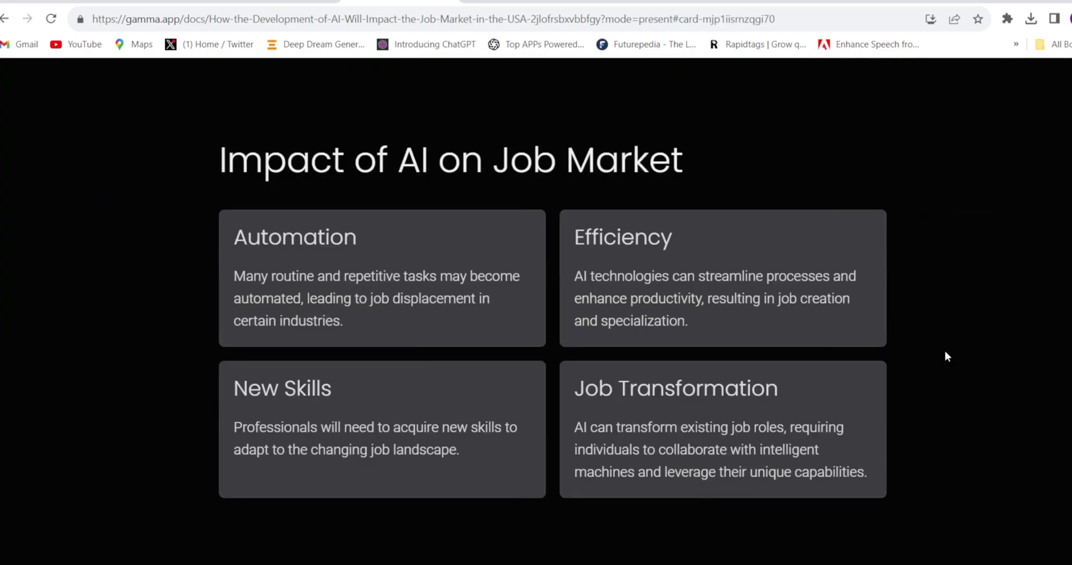
key(Escape)
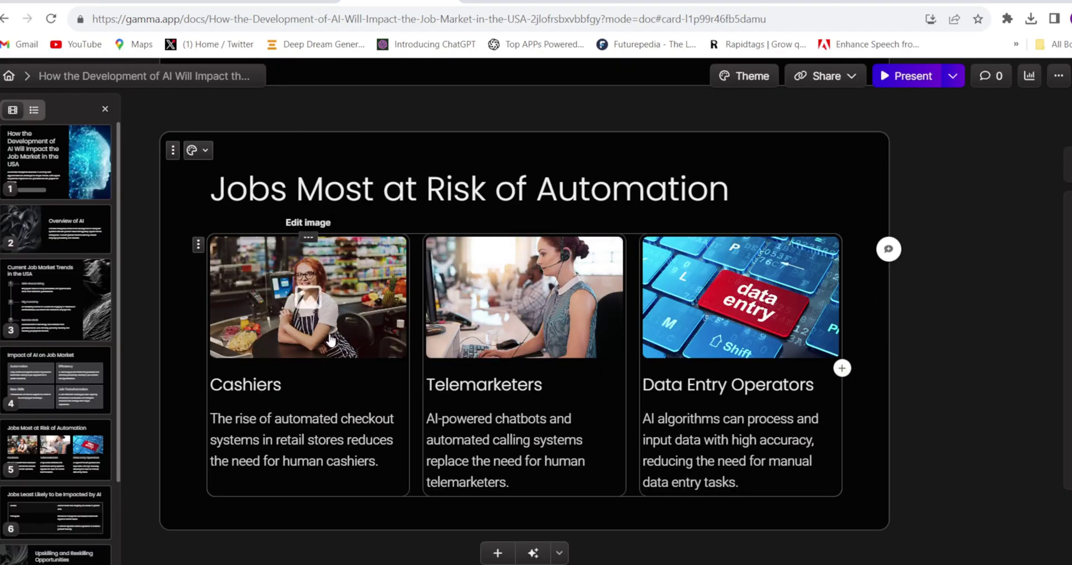
scroll(539, 390, down, 5)
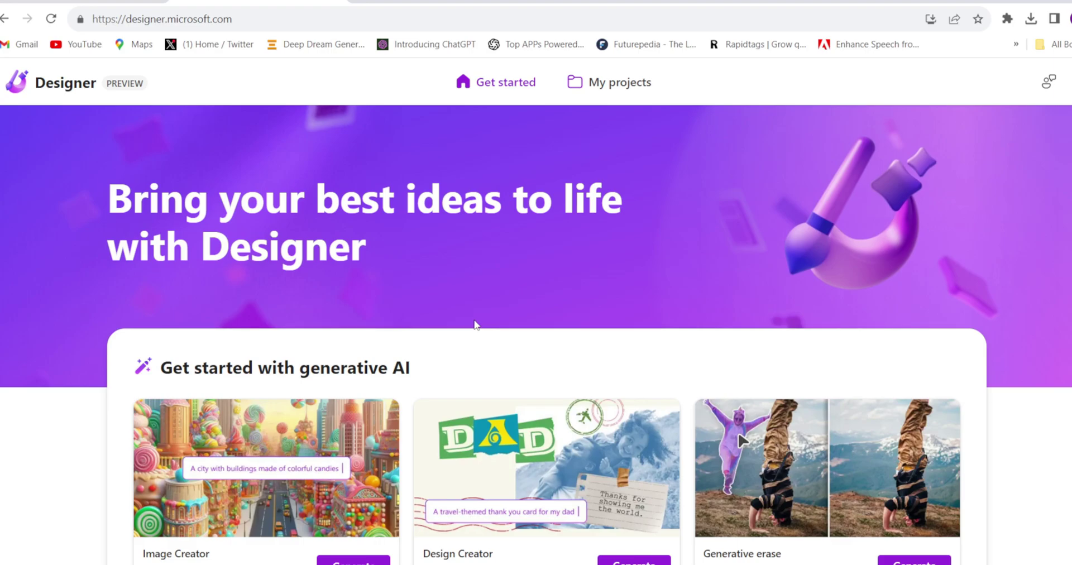
In Microsoft Designer's Image Creator, generate images from the prompt "a girl with blue eye, cyberpunk, well dressed," and open the first result.
scroll(476, 323, down, 5)
scroll(464, 307, up, 2)
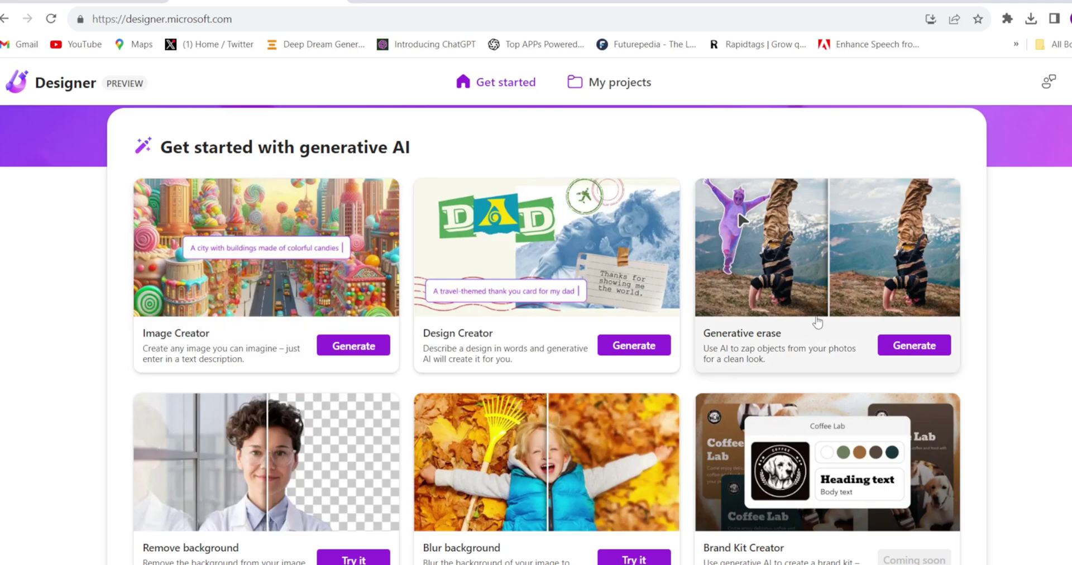
scroll(614, 358, down, 2)
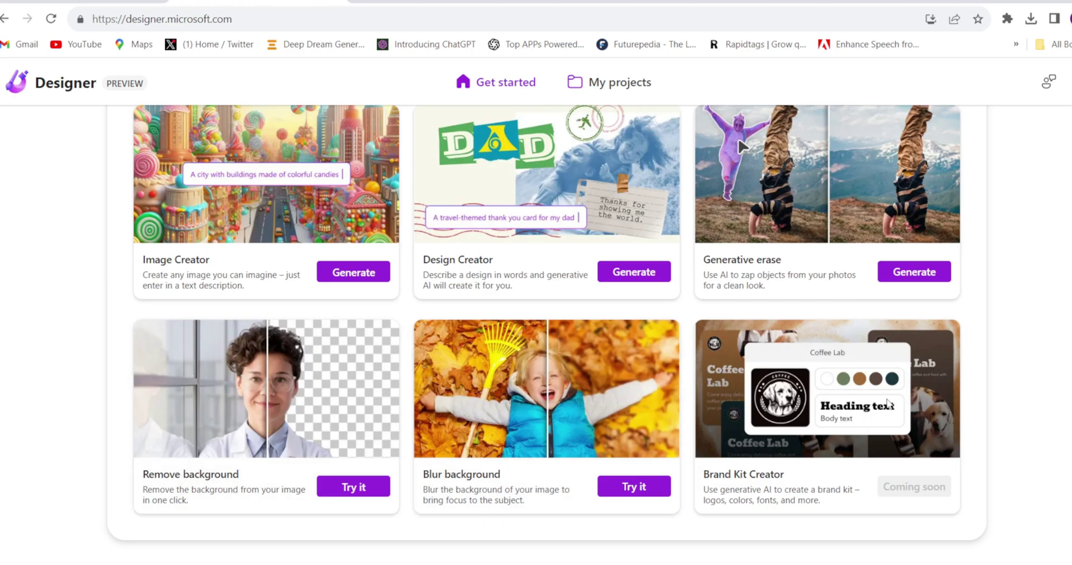
scroll(360, 349, up, 2)
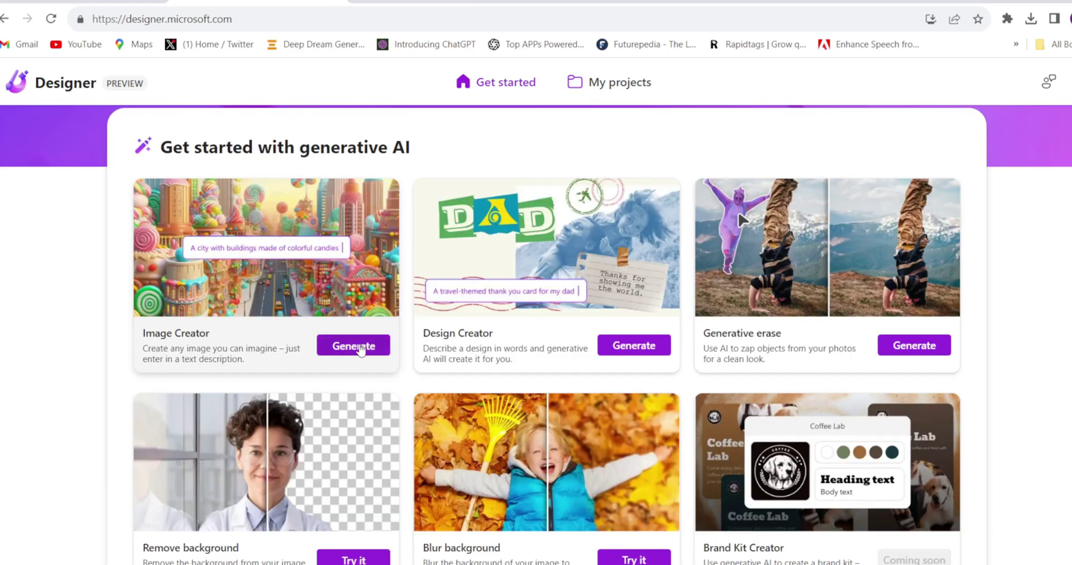
click(358, 346)
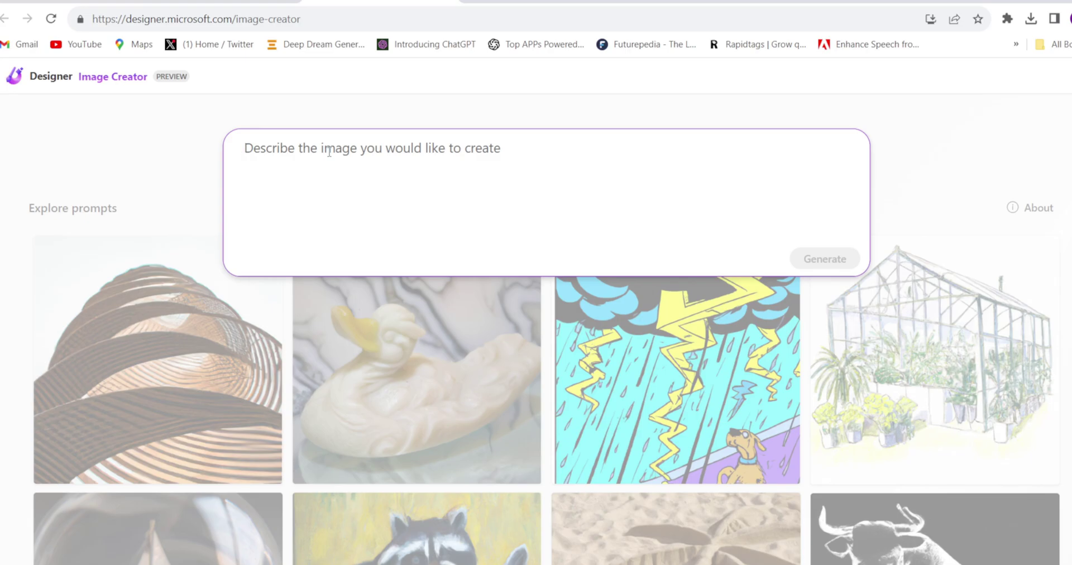
text(a girl with blue eye, cyberpunk, well dressed,)
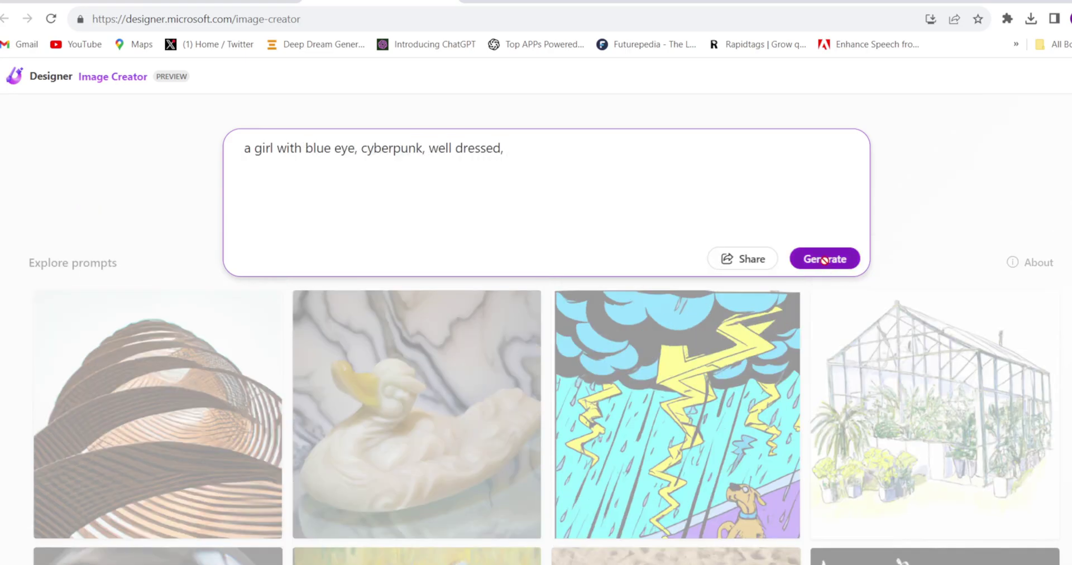
click(826, 260)
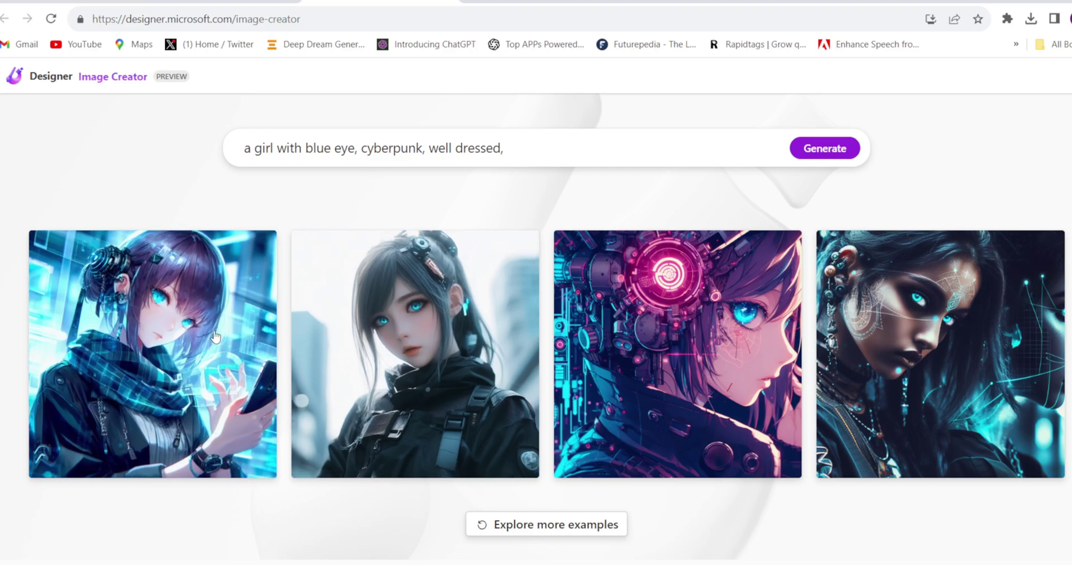
click(215, 337)
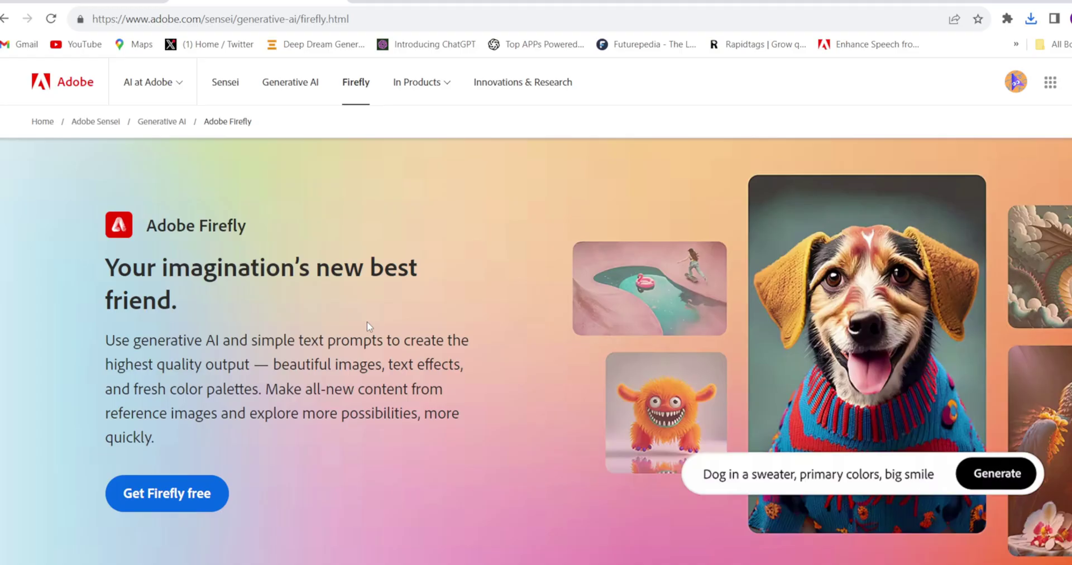
Switch to the Adobe Firefly site, open Generative Fill and upload the image of the robot holding a clapperboard.
scroll(363, 324, down, 10)
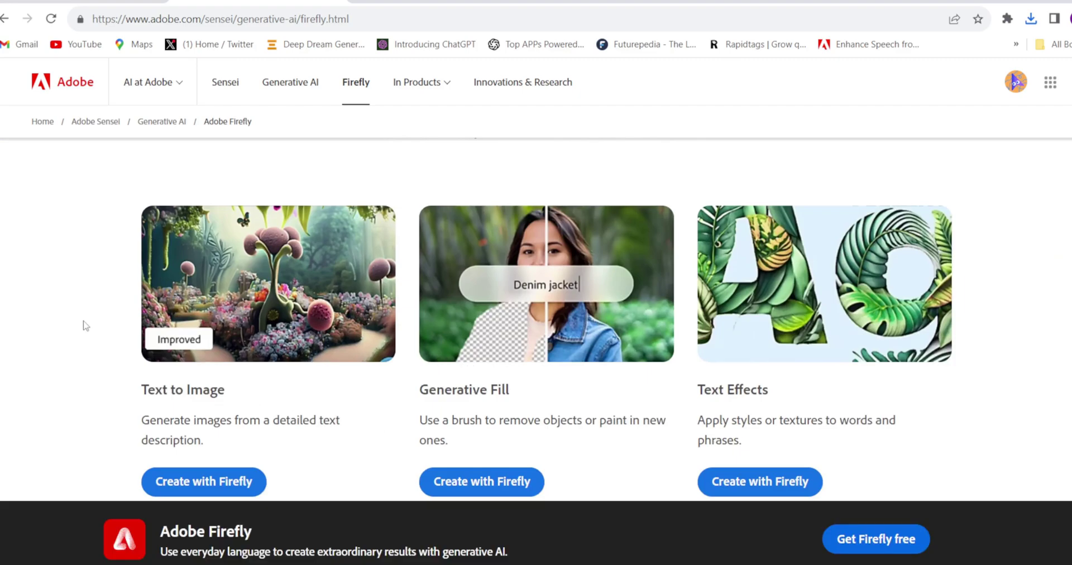
scroll(510, 306, down, 1)
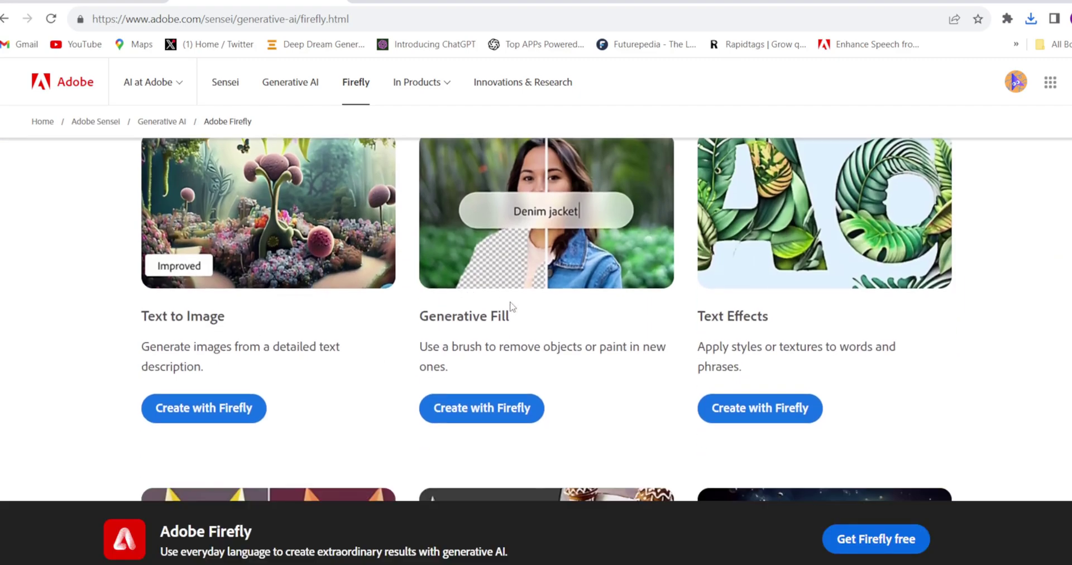
scroll(250, 296, down, 4)
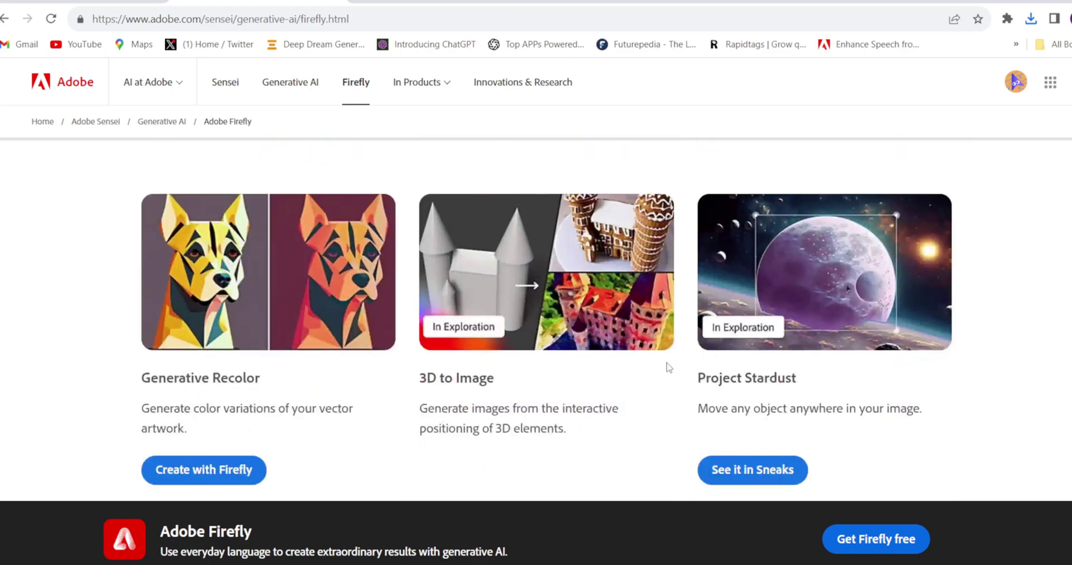
scroll(586, 343, down, 15)
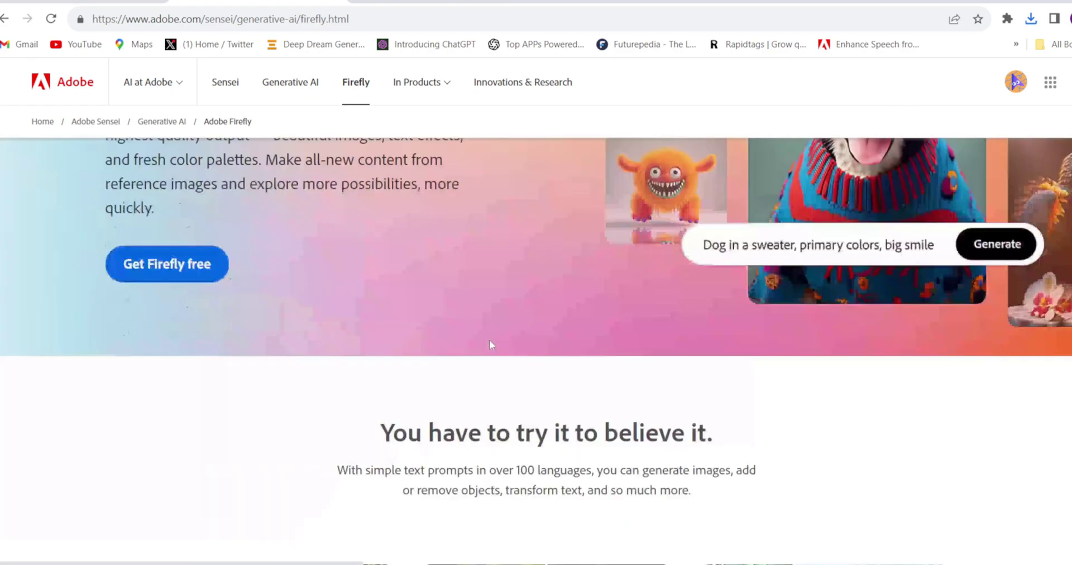
scroll(489, 339, down, 4)
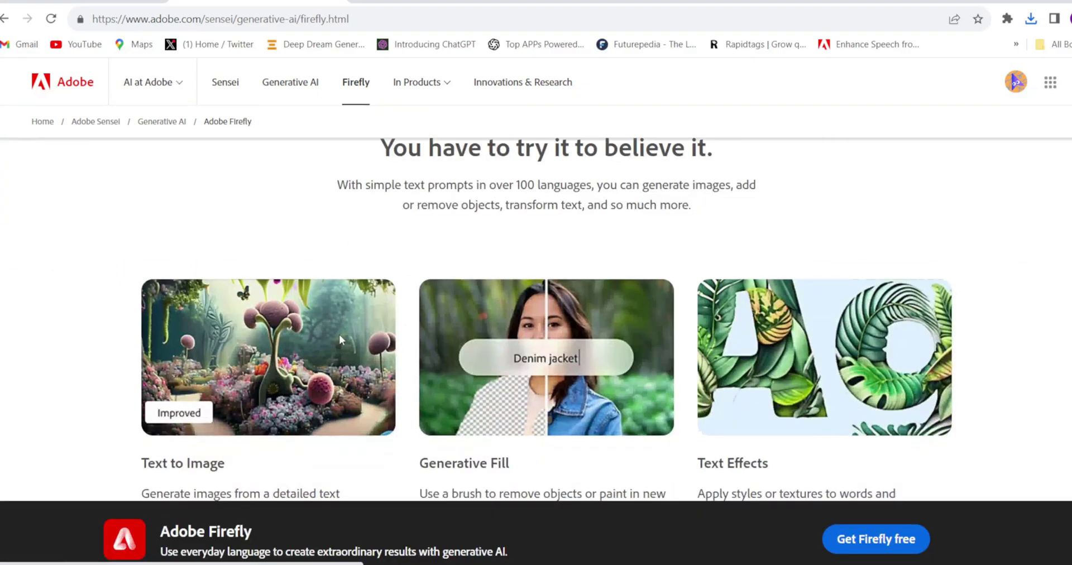
scroll(340, 339, down, 2)
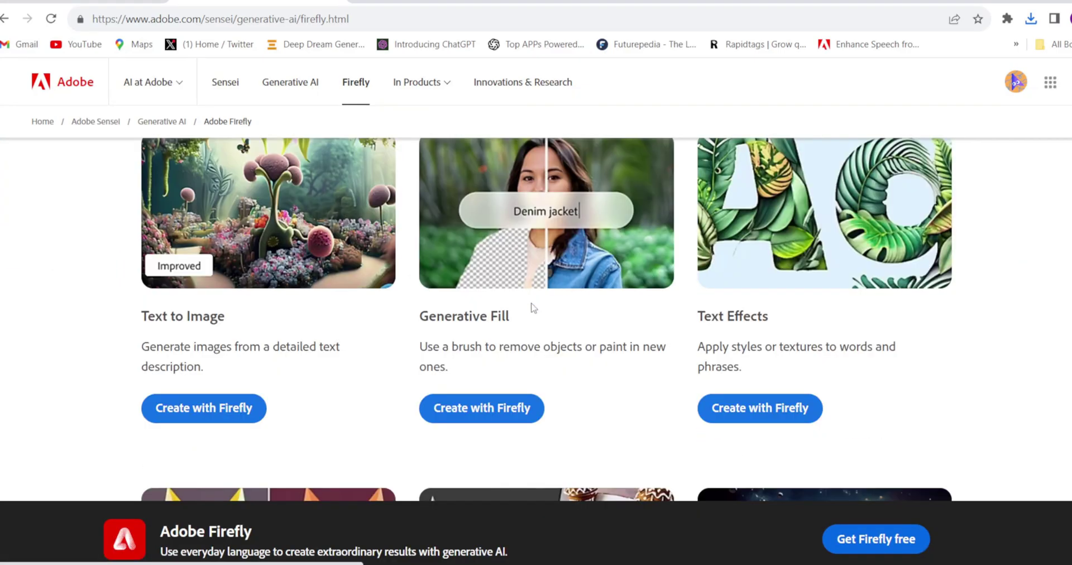
scroll(553, 297, up, 1)
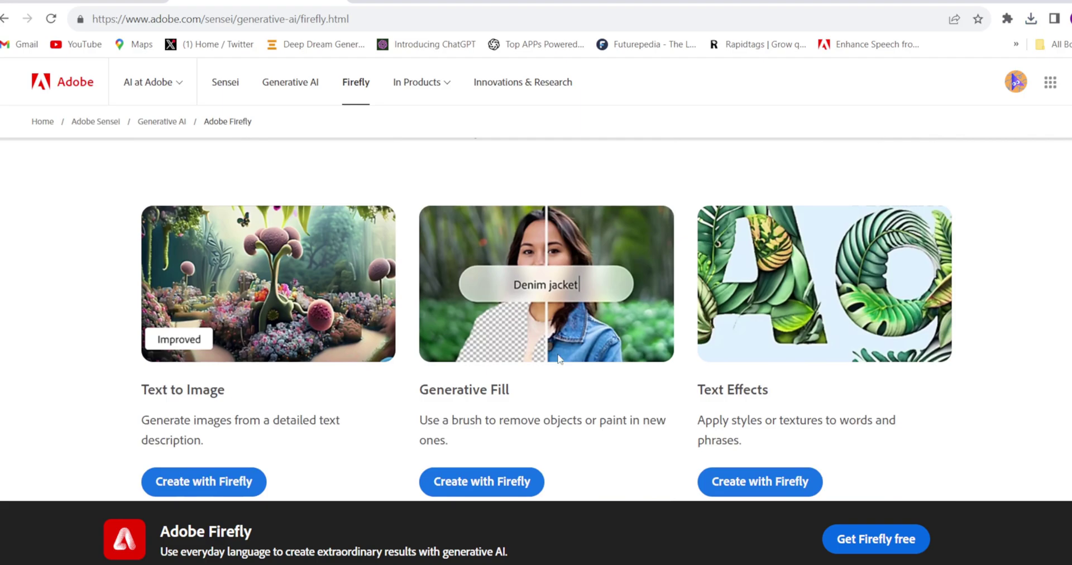
click(472, 478)
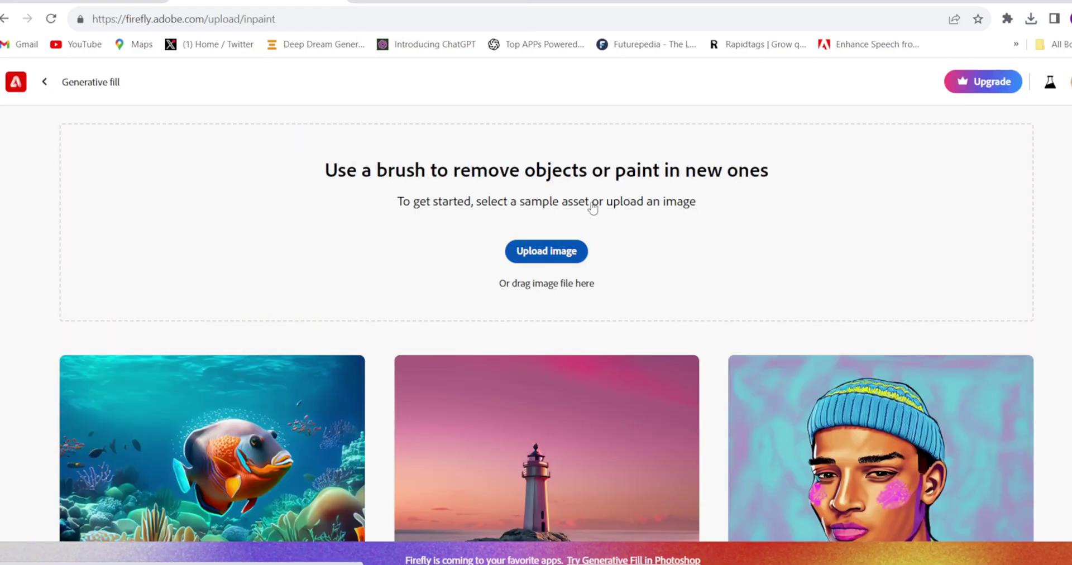
click(546, 254)
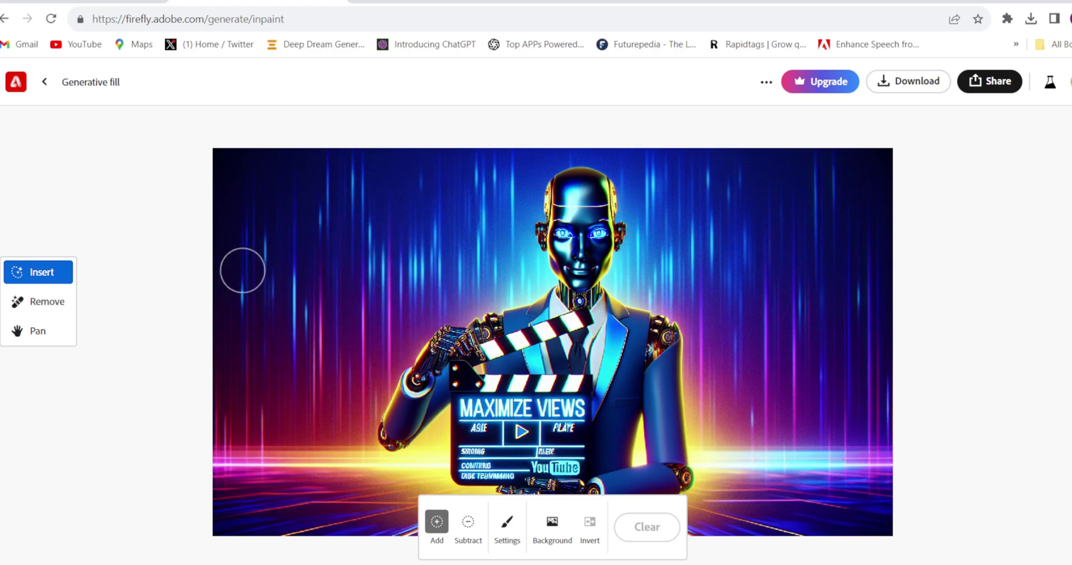
Brush out a large background area beside the robot's head and generate a fill from the prompt "a masterpiece paintings".
scroll(42, 273, up, 1)
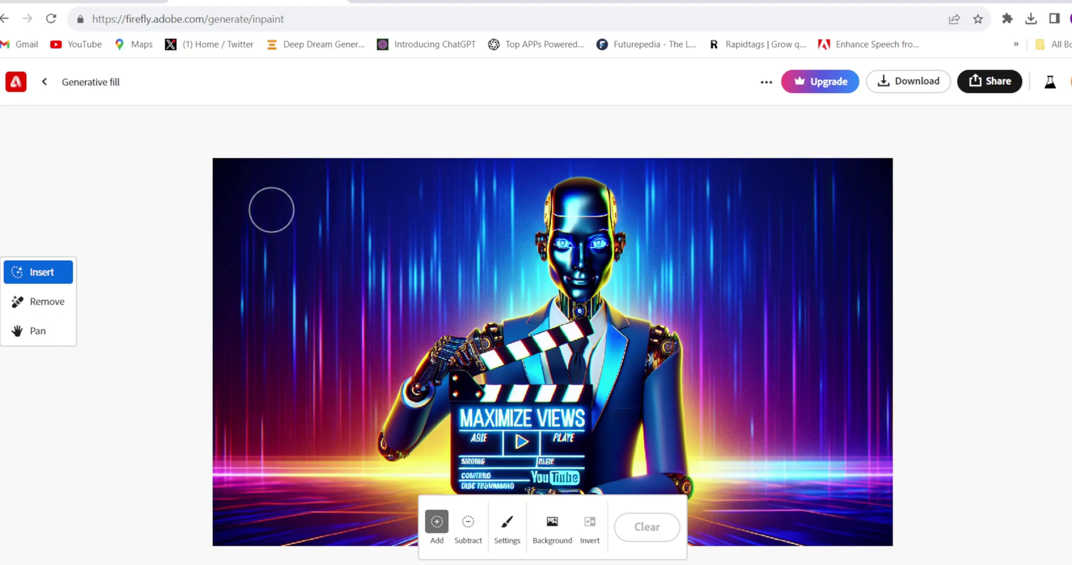
mouse_move(271, 210)
mouse_down()
mouse_move(444, 223)
mouse_move(419, 260)
mouse_move(251, 229)
mouse_move(402, 279)
mouse_move(289, 299)
mouse_move(257, 213)
mouse_move(229, 251)
mouse_up()
text(a masterpiece paintings)
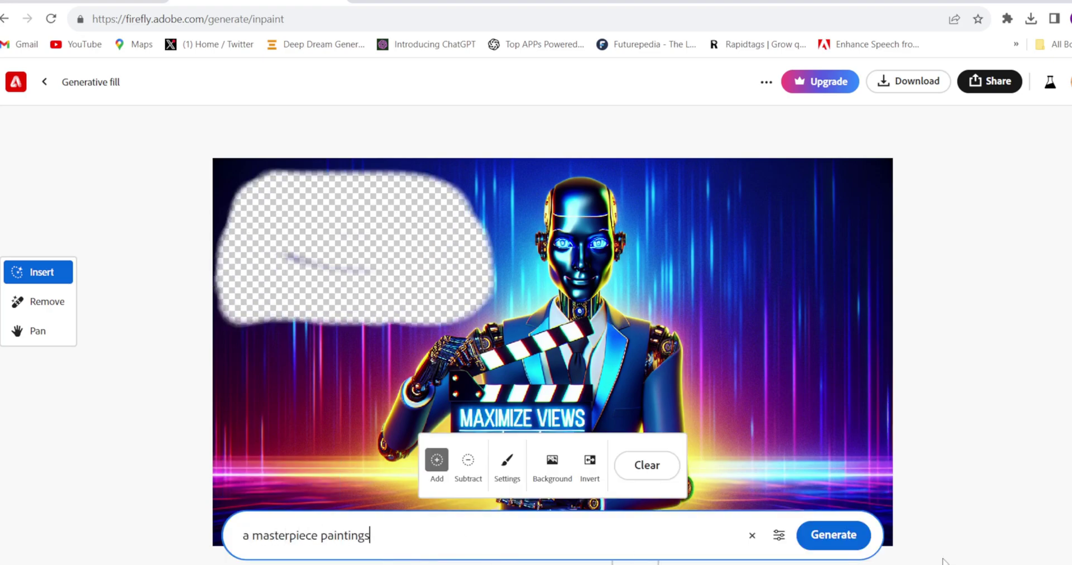
click(832, 536)
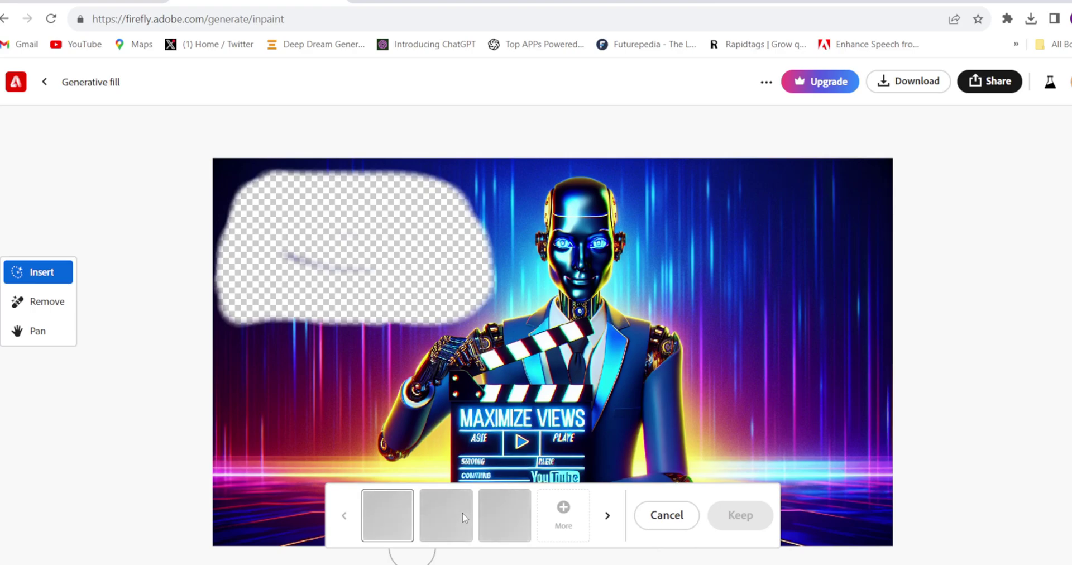
Choose the third generated variation with the colourful cloud, keep it and download the edited image.
click(513, 521)
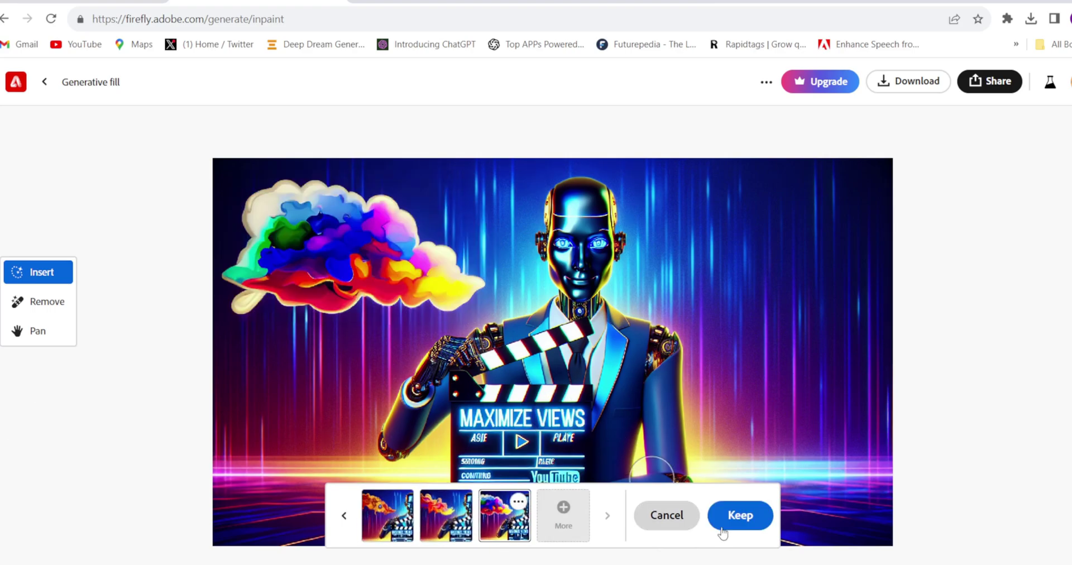
click(741, 517)
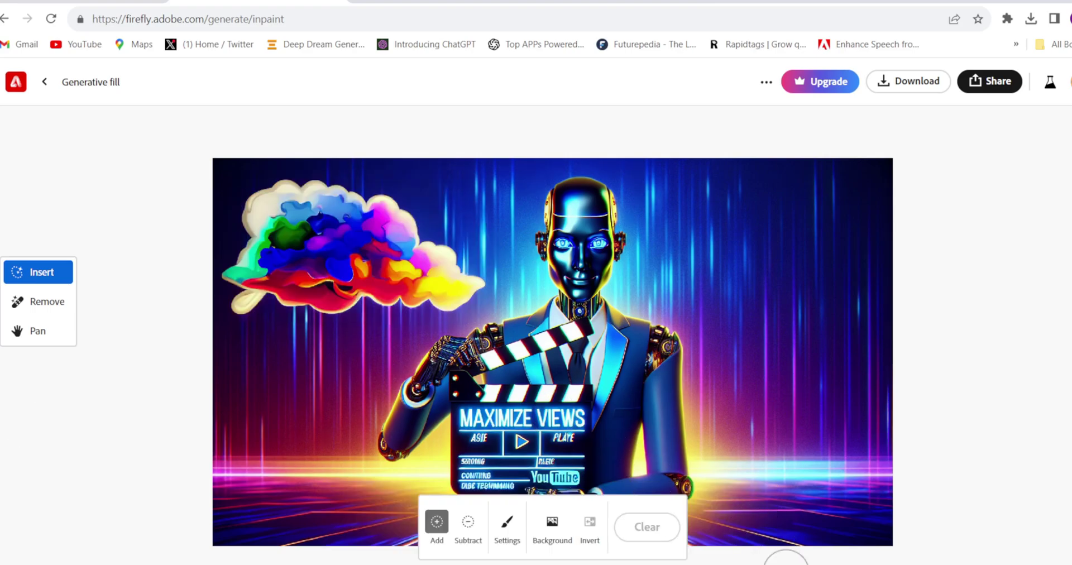
click(922, 81)
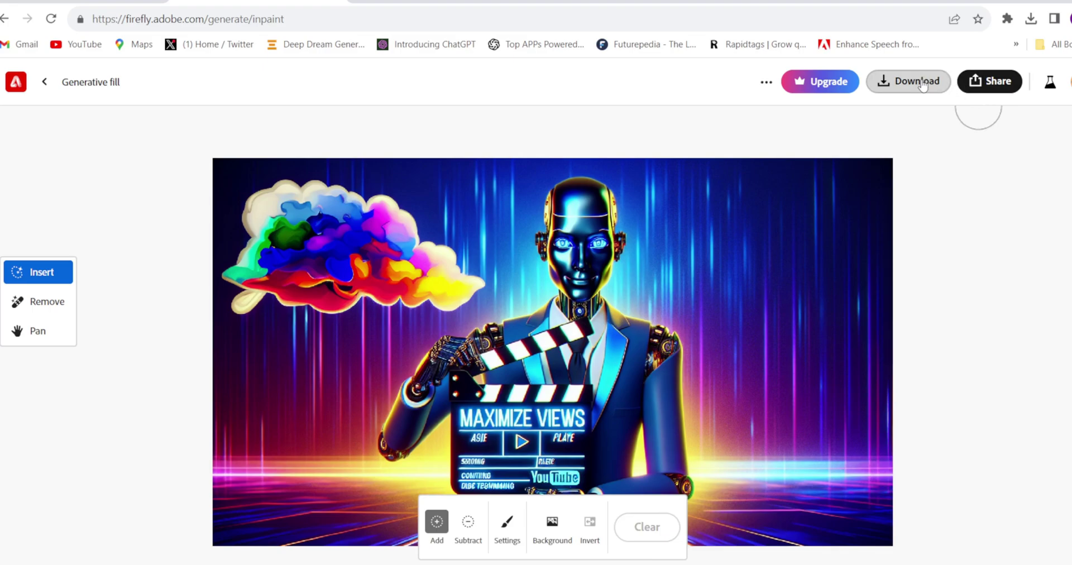
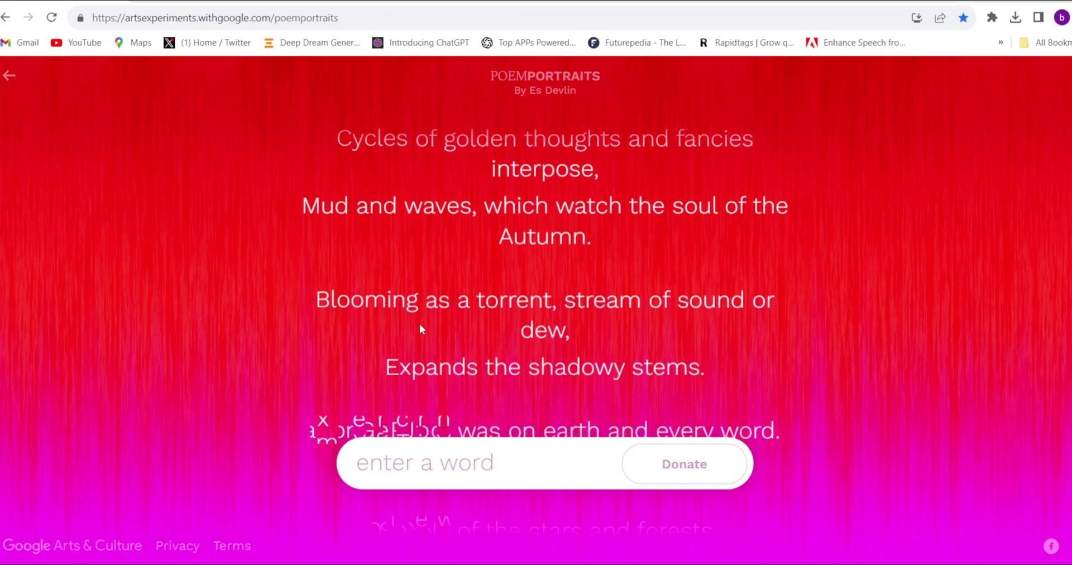
Switch to PoemPortraits, donate the word "beautiful" and continue to the camera permission request.
click(424, 462)
text(beautiful)
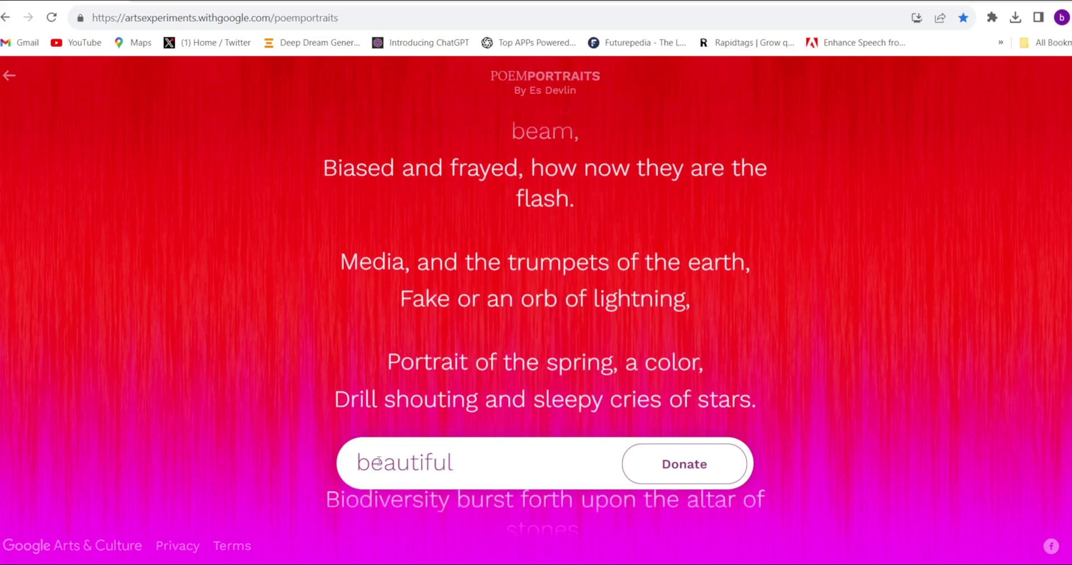
click(670, 471)
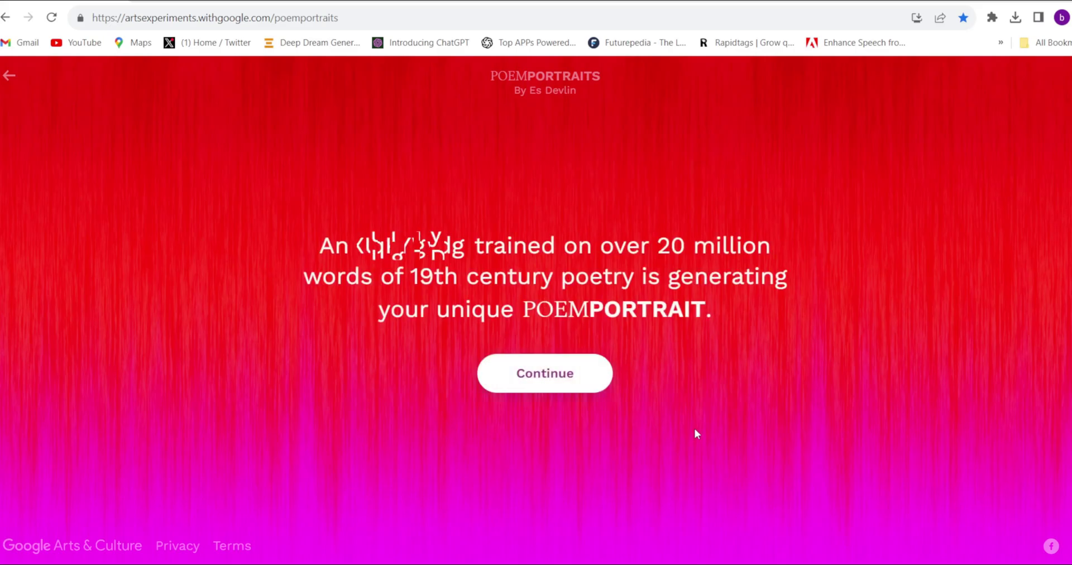
click(580, 375)
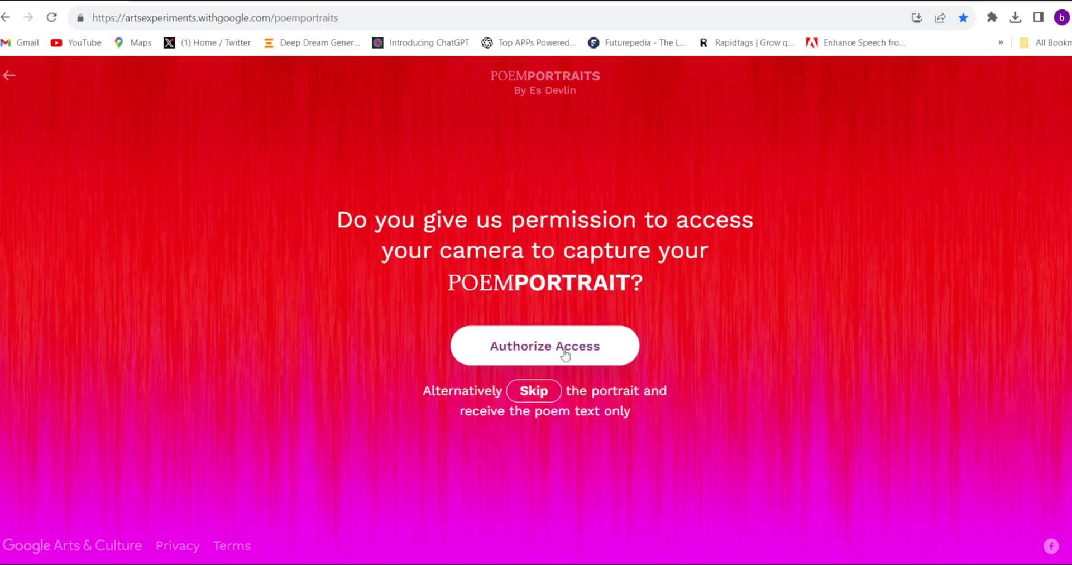
Authorize camera access, capture the face for the PoemPortrait and save the finished portrait.
click(536, 349)
key(Return)
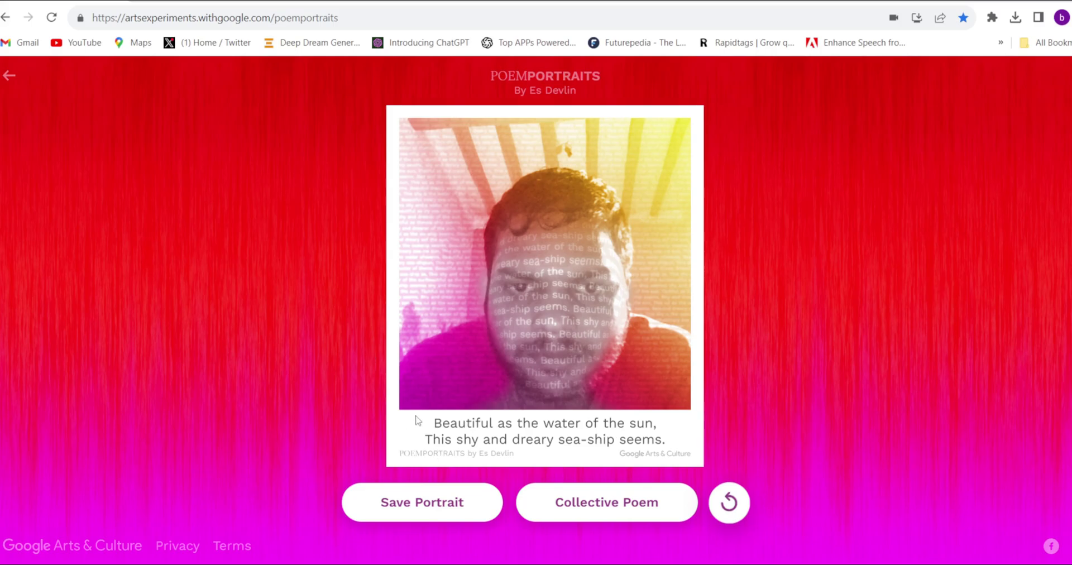
click(417, 500)
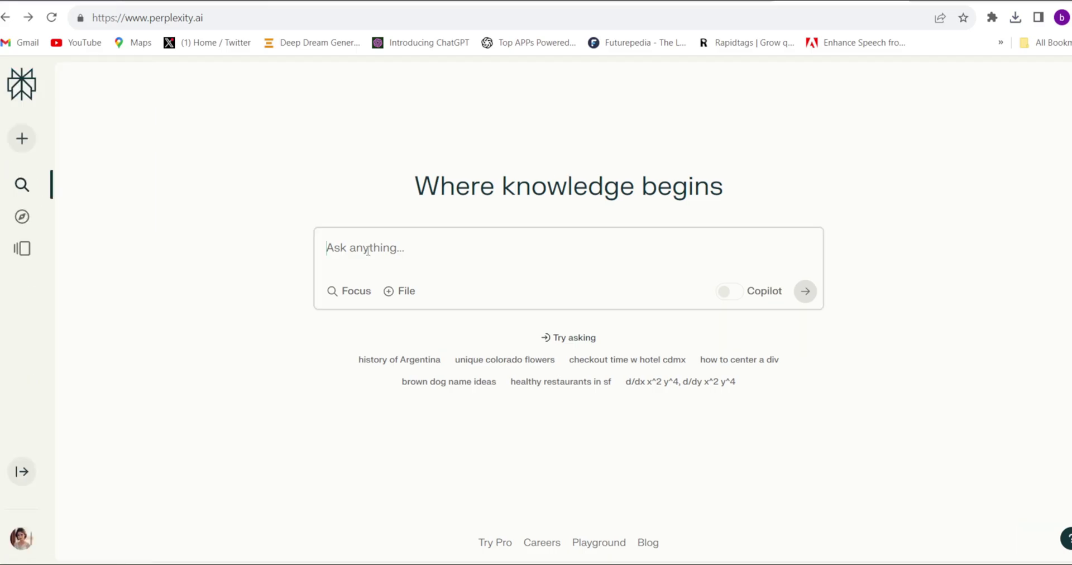
Switch to Perplexity, submit the query "Amazon unveils Q chatbot" and review the answer with its sources.
text(Amazon unveils Q chatbot)
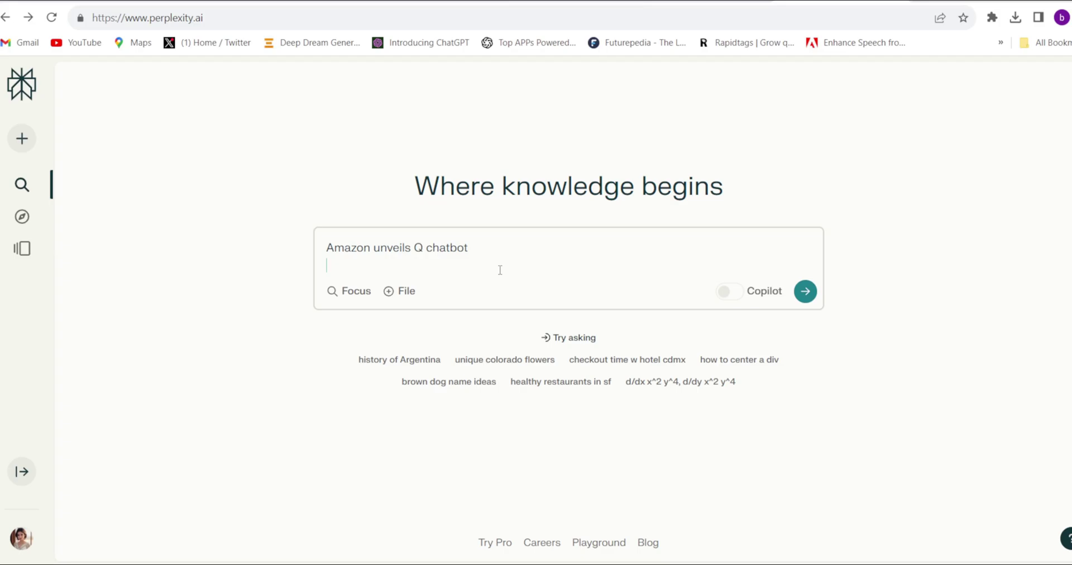
click(806, 290)
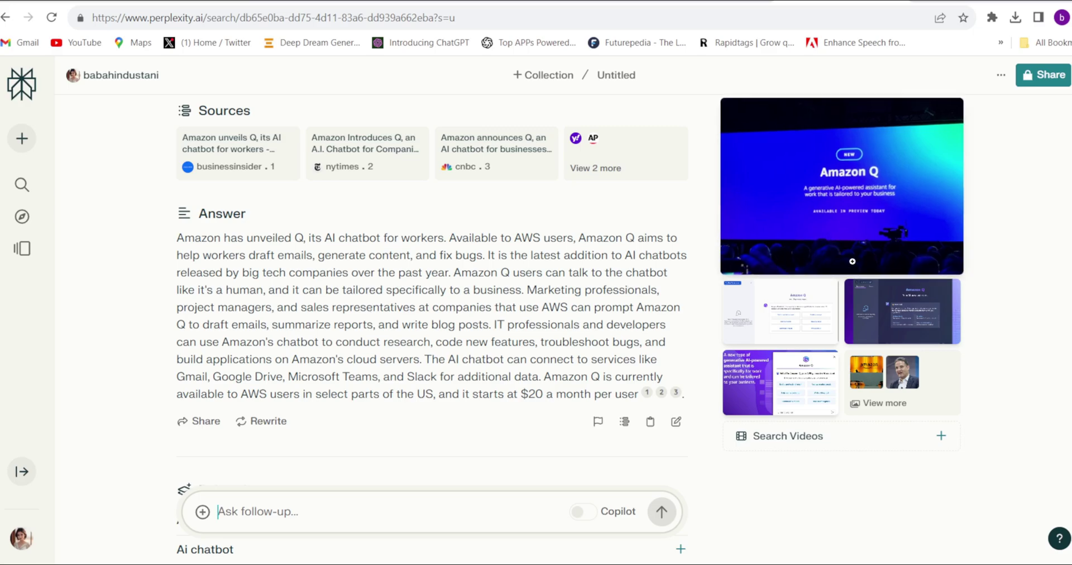
scroll(919, 283, up, 2)
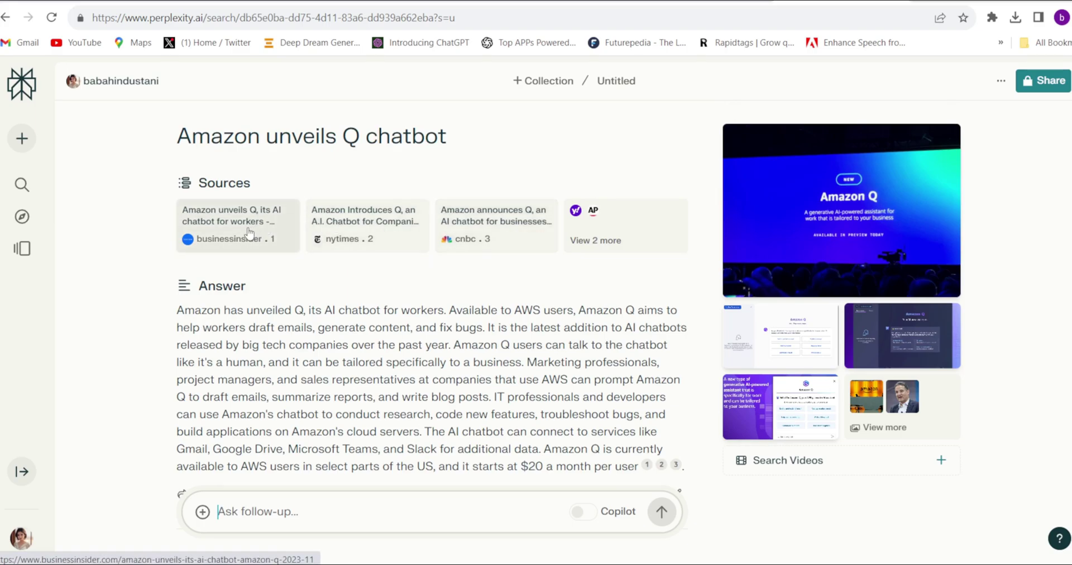
Start a new Perplexity thread, attach a PDF file and submit the request "summrize this pdf".
key(ctrl+i)
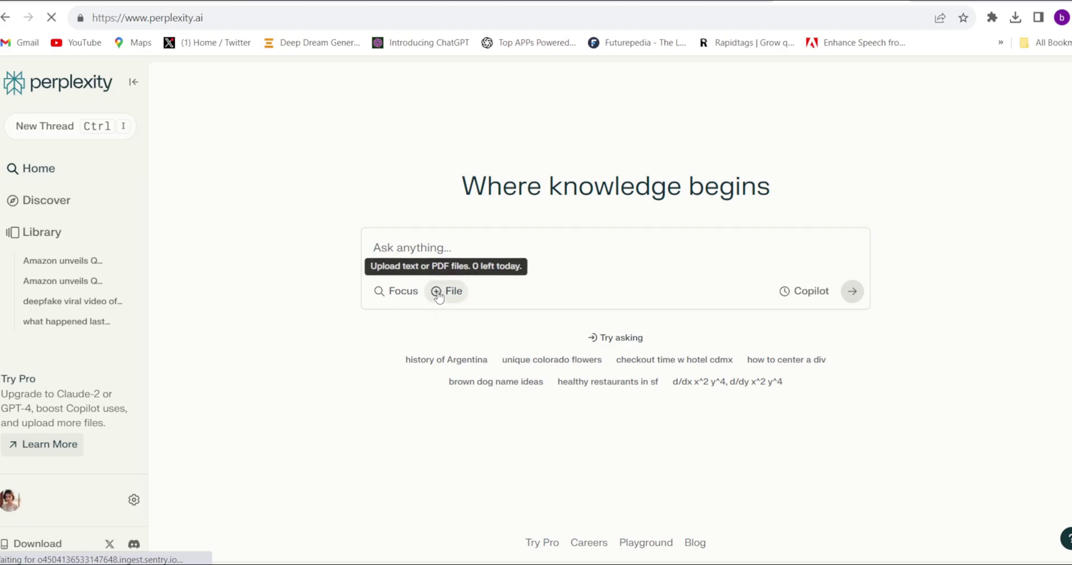
click(441, 294)
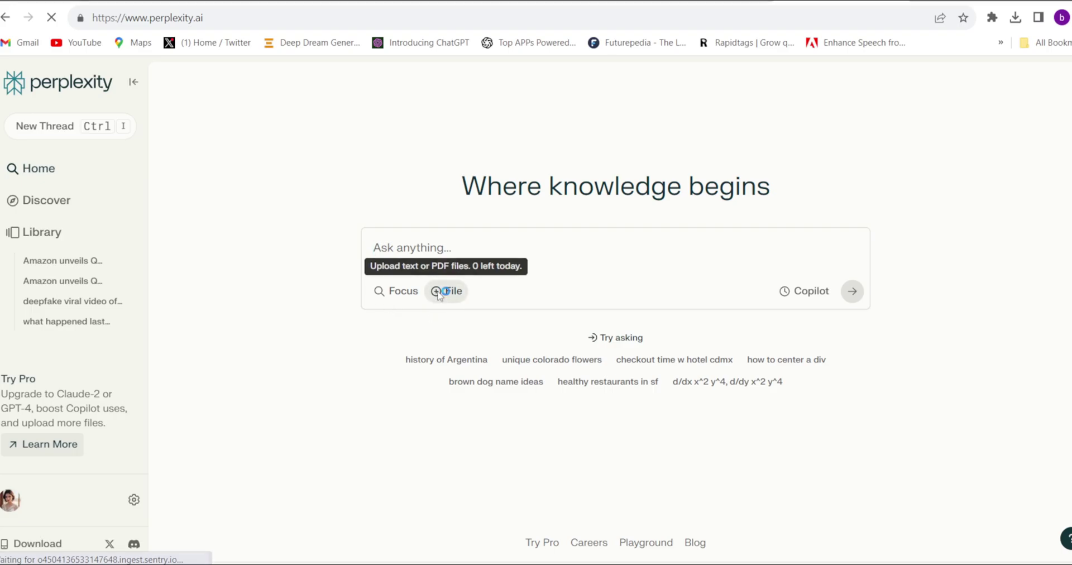
click(416, 248)
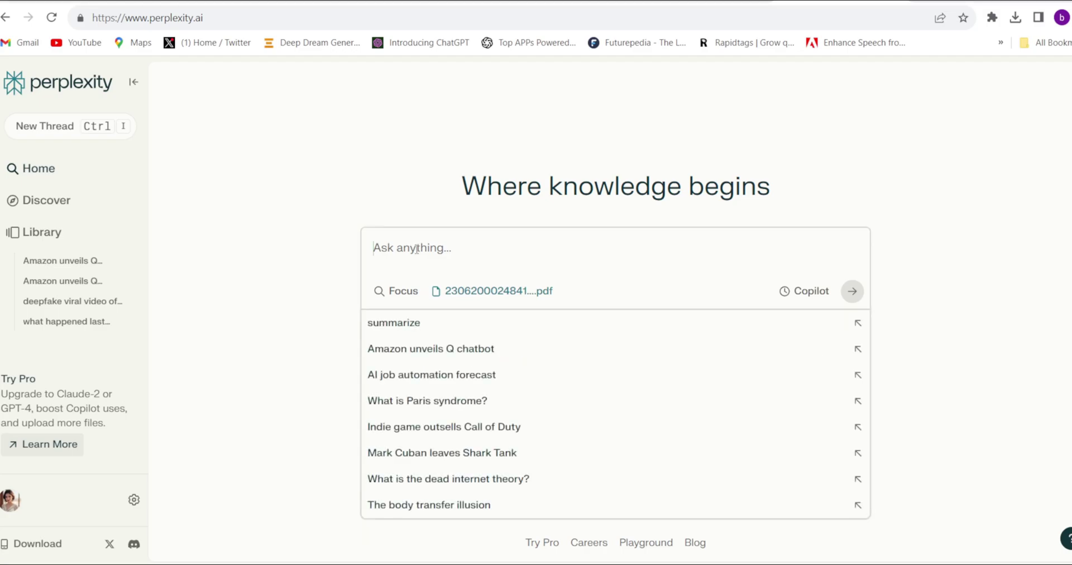
text(summrize this pdf)
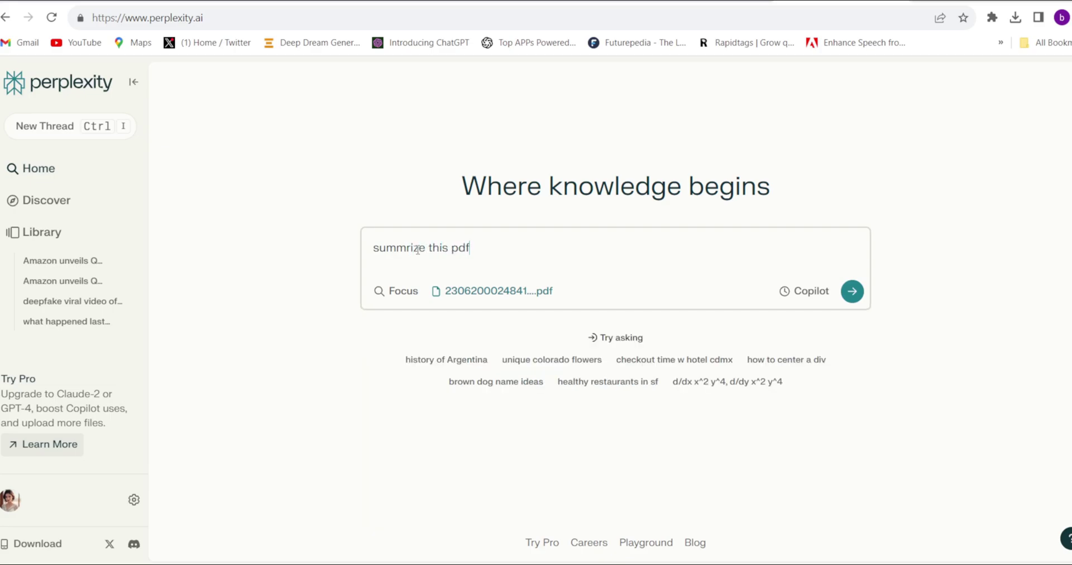
key(Return)
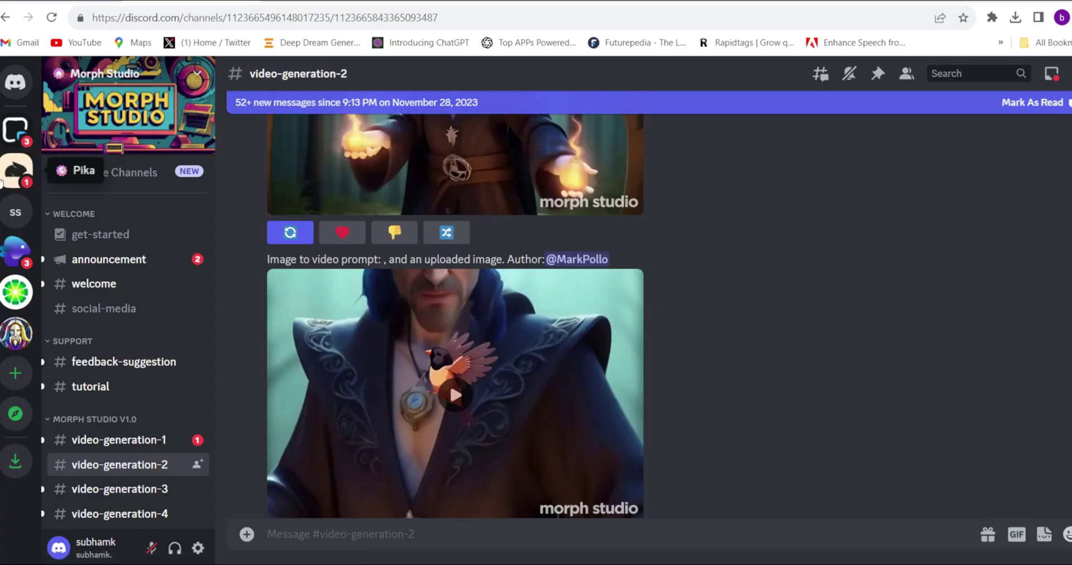
Switch to Discord, go to the Pika server and open its generate-2 channel.
click(21, 179)
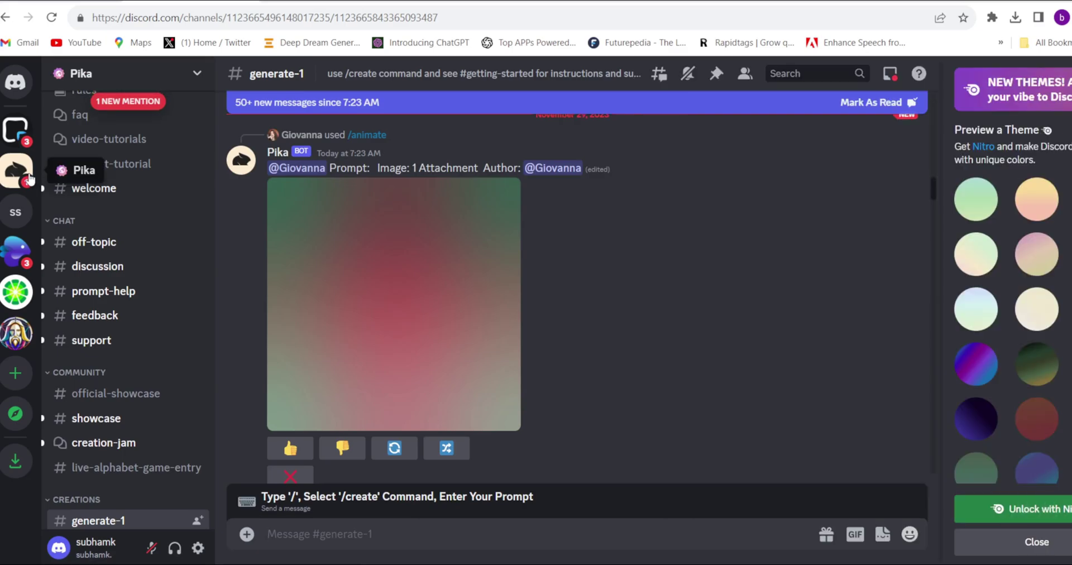
scroll(114, 296, down, 5)
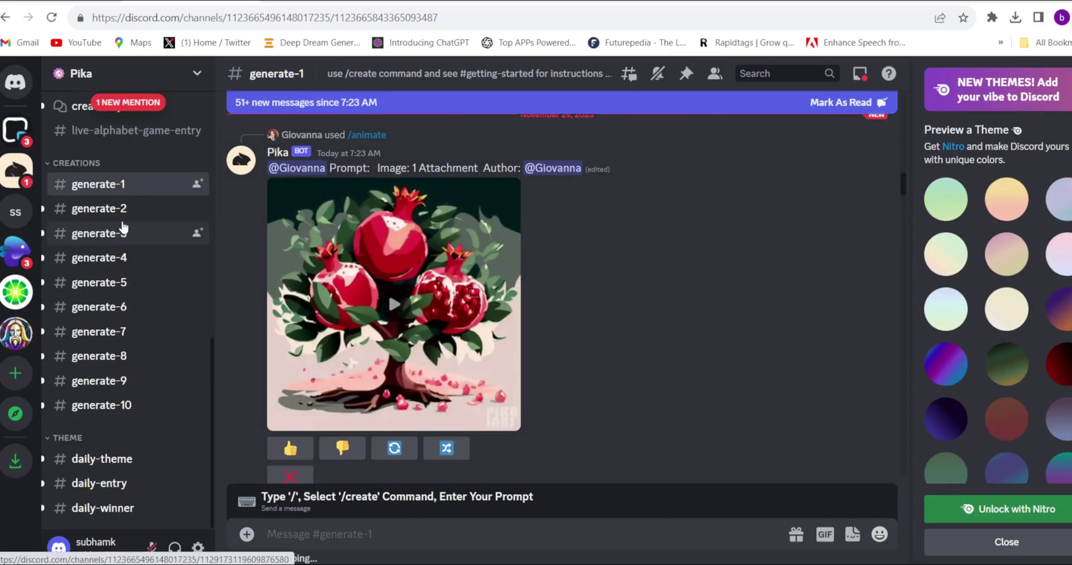
click(123, 214)
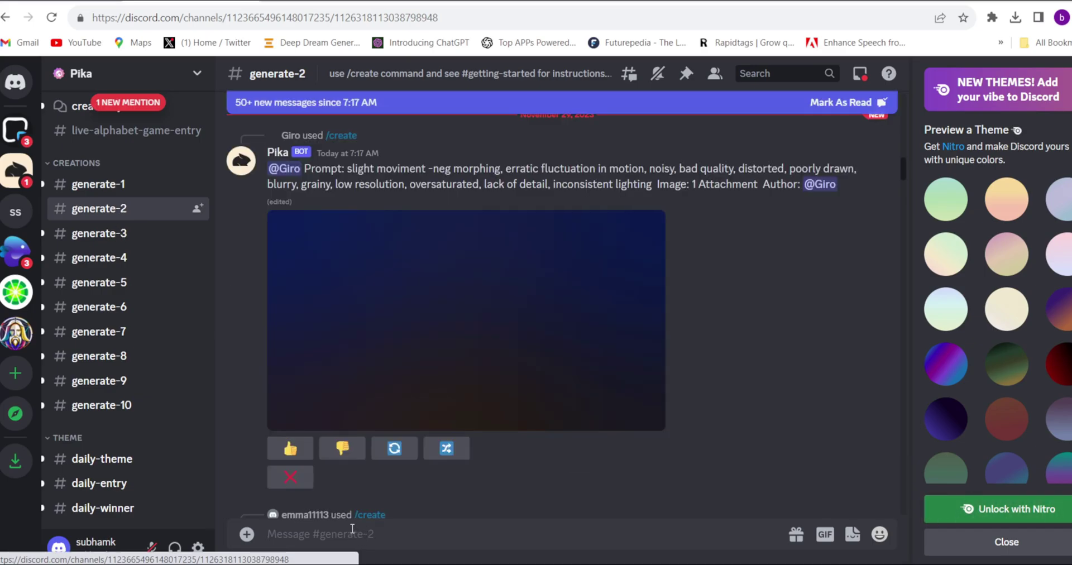
Submit Pika's /create command with the prompt "add moving water and loop".
text(/crea)
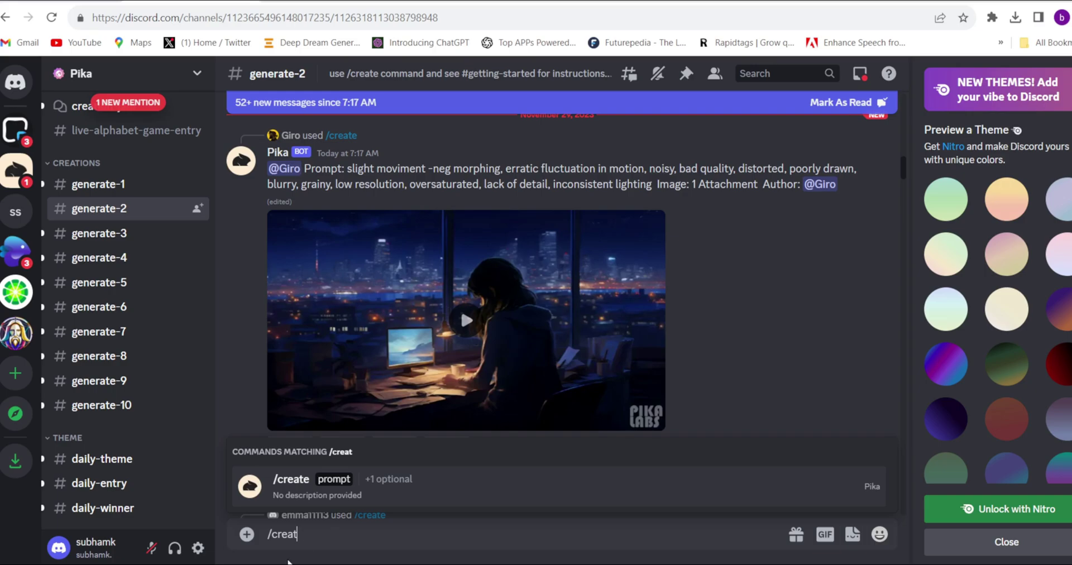
text(t)
click(334, 481)
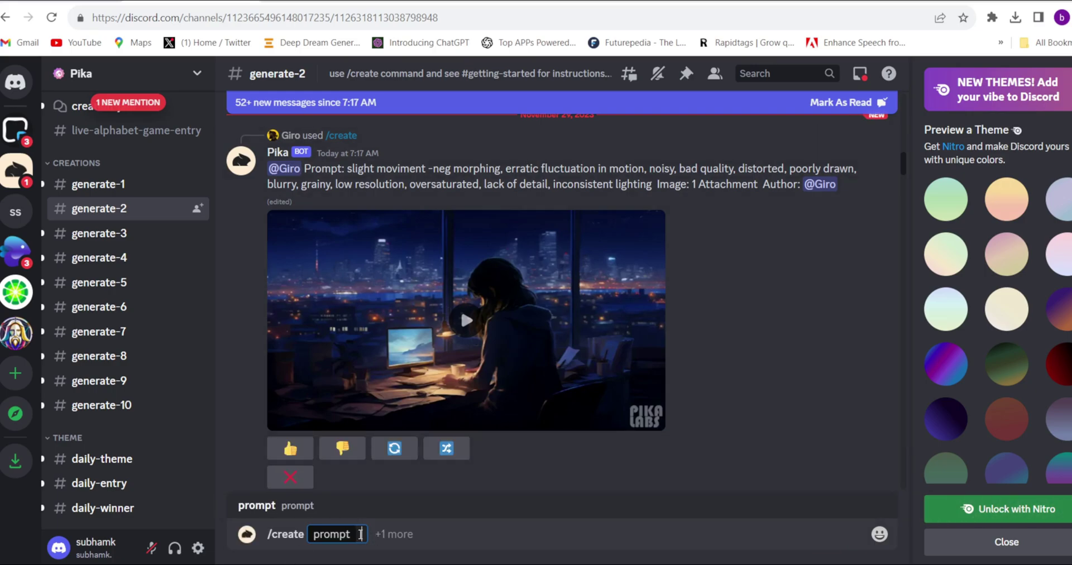
text(add moving water and loo)
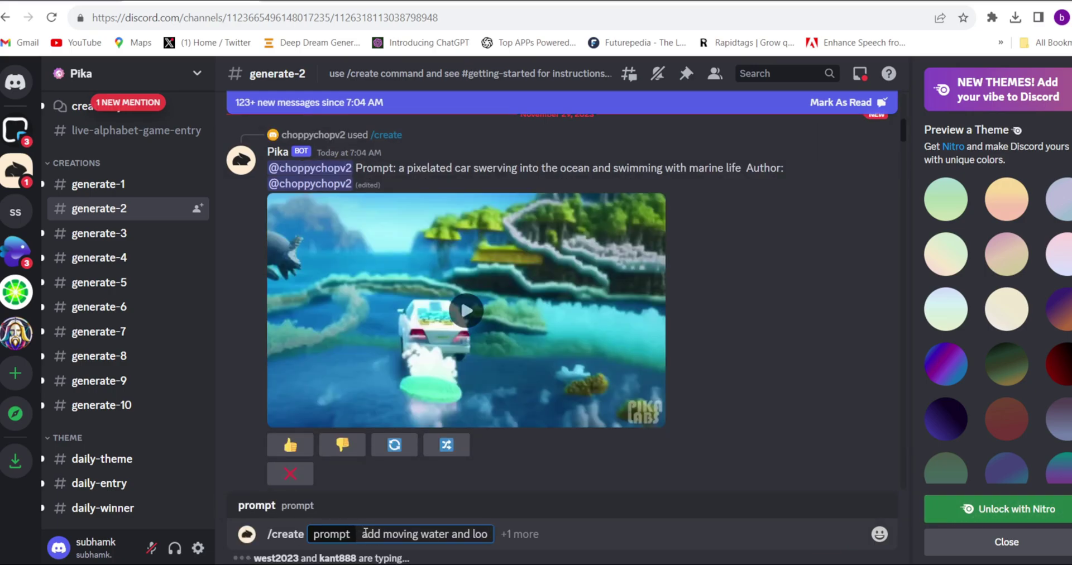
text(p)
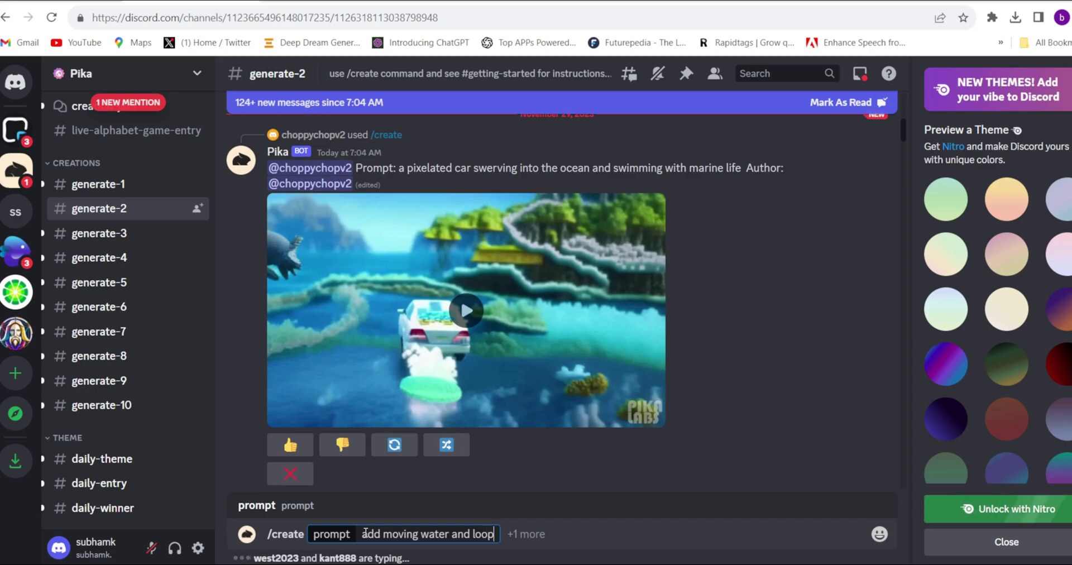
key(Return)
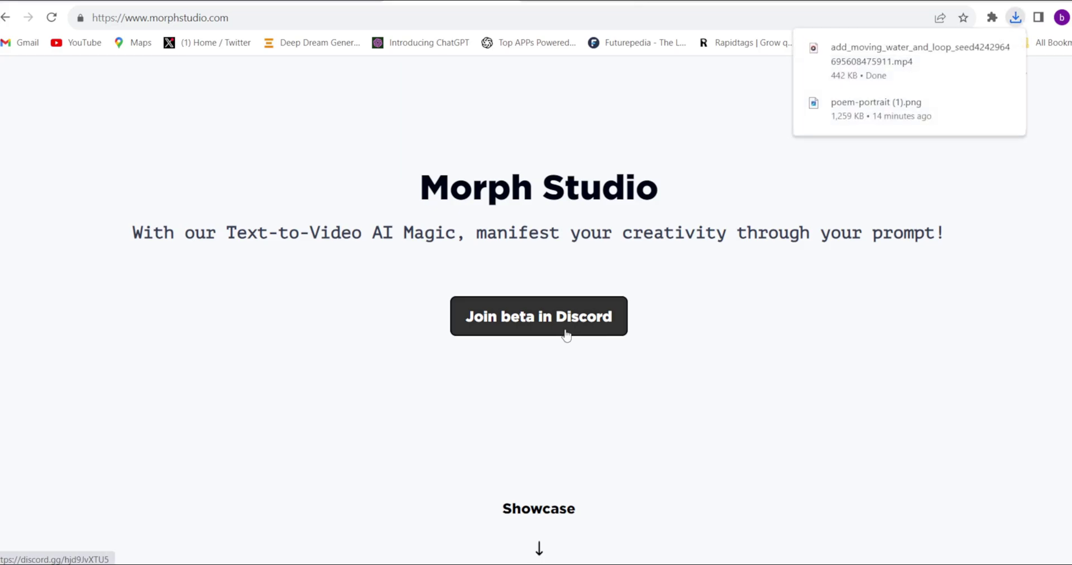
From the Morph Studio website, enter its Discord beta server and open the video-generation-1 channel.
click(565, 335)
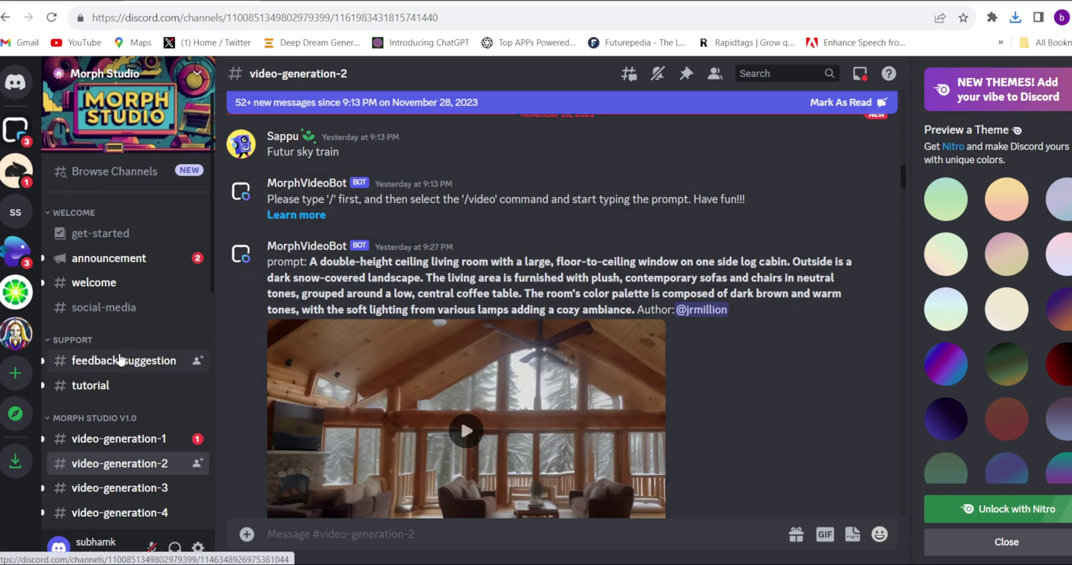
scroll(122, 357, down, 3)
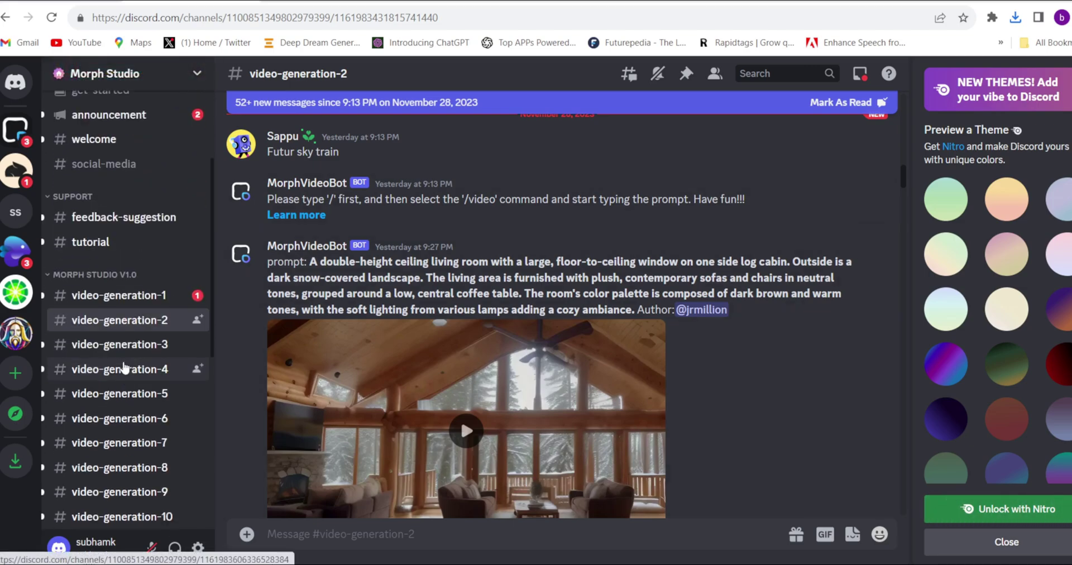
click(134, 302)
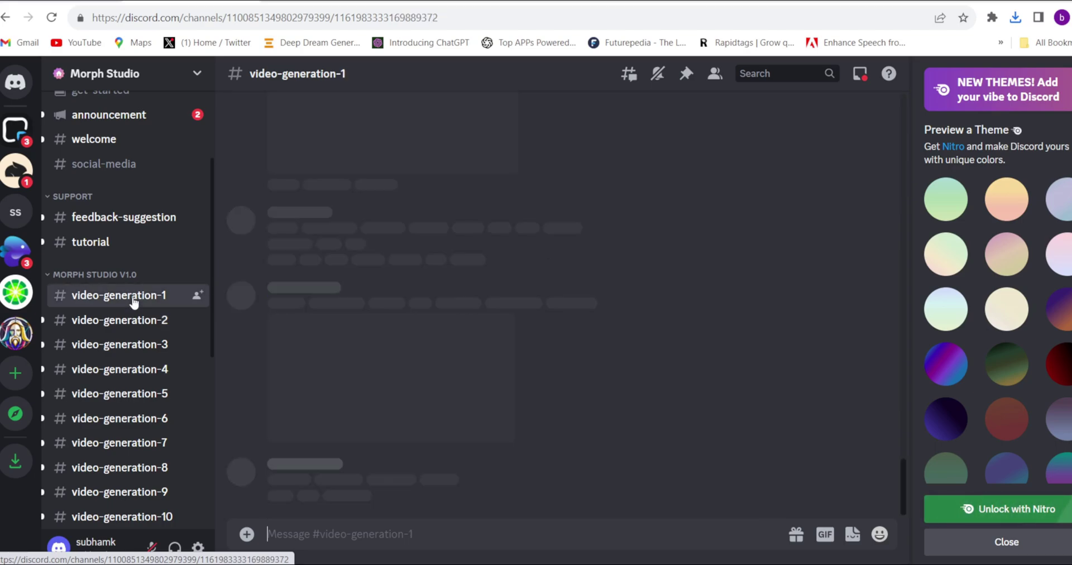
Submit the /video command with the prompt "a dog is playing in snow" and download the generated video.
text(/)
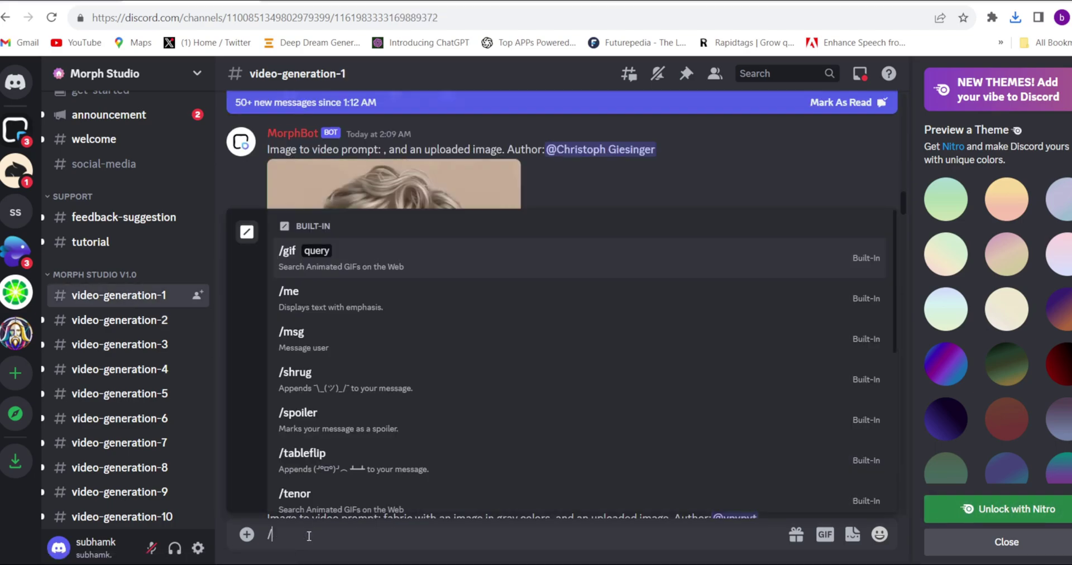
text(video)
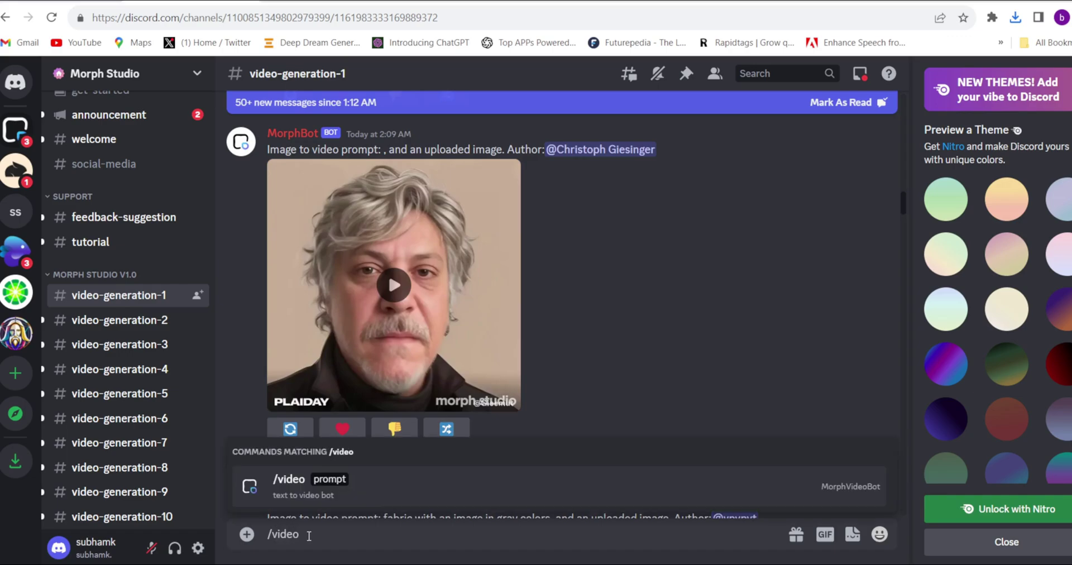
click(346, 494)
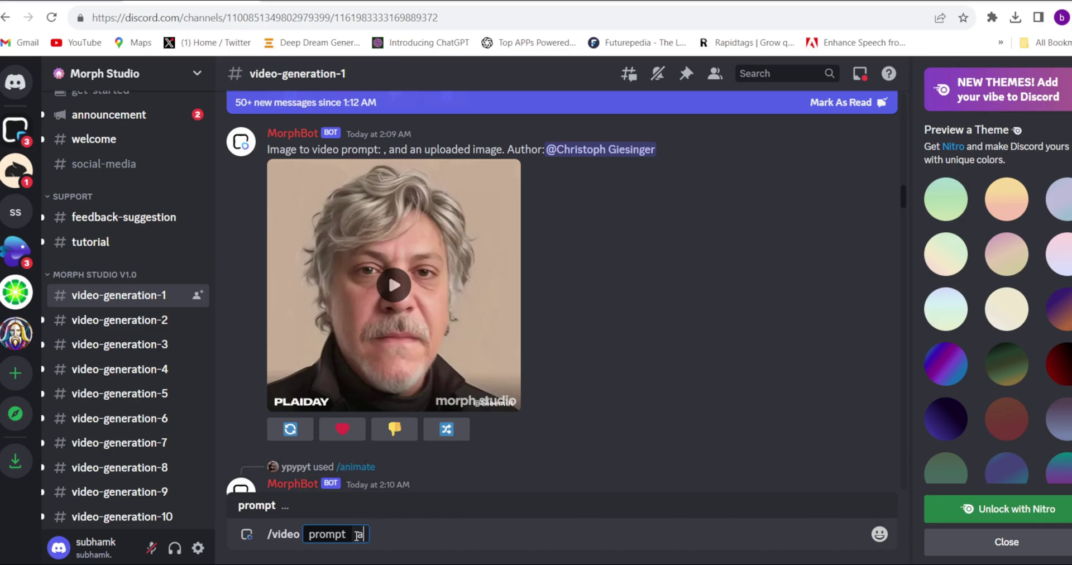
text(a dog is playing in snow)
key(Return)
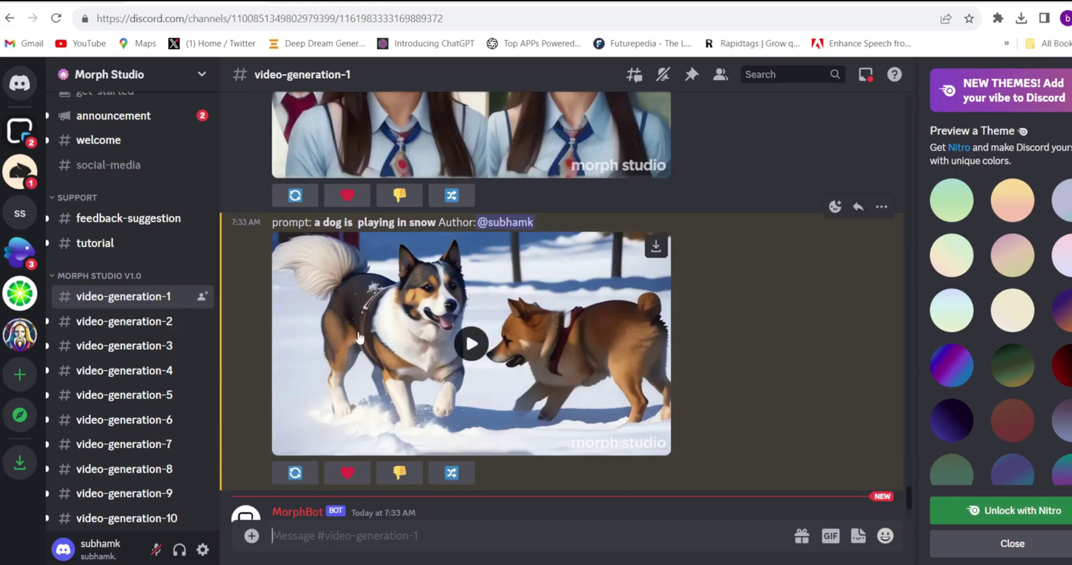
click(658, 250)
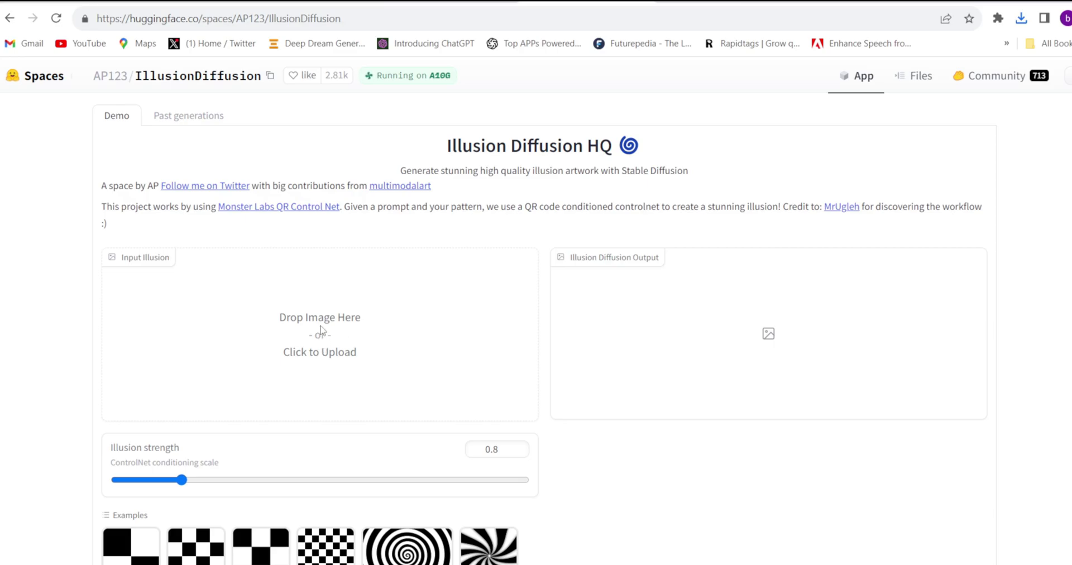
Switch to the IllusionDiffusion space, upload the picture of the deity with a bow as input illusion and set illusion strength to 1.85.
click(322, 342)
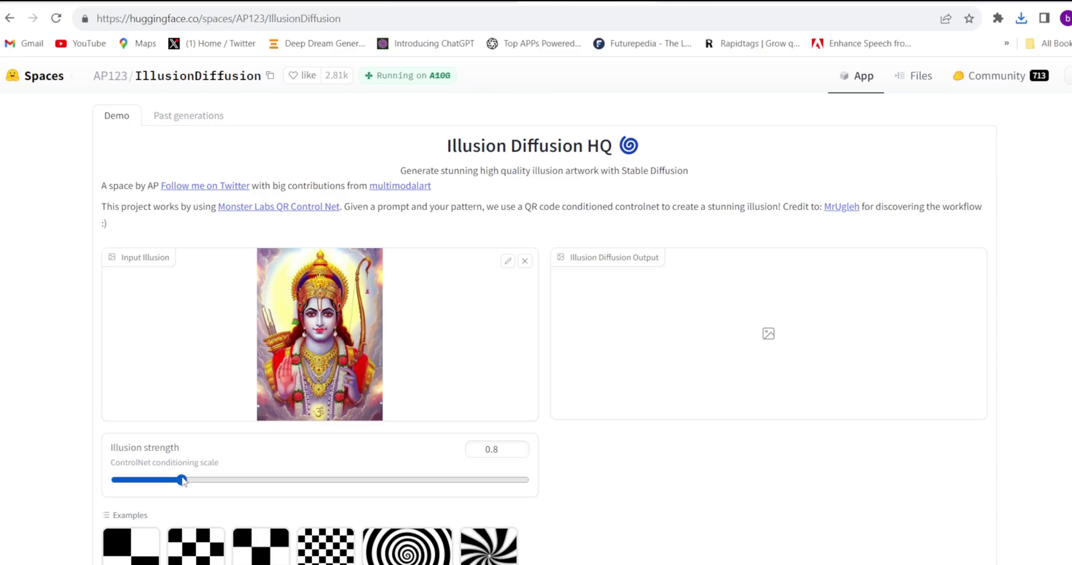
drag(192, 480, 266, 480)
Generate the illusion with the prompt "a river with lots of boat and trees" and negative prompt "low quality", and view the output image.
scroll(365, 246, down, 4)
scroll(366, 308, down, 1)
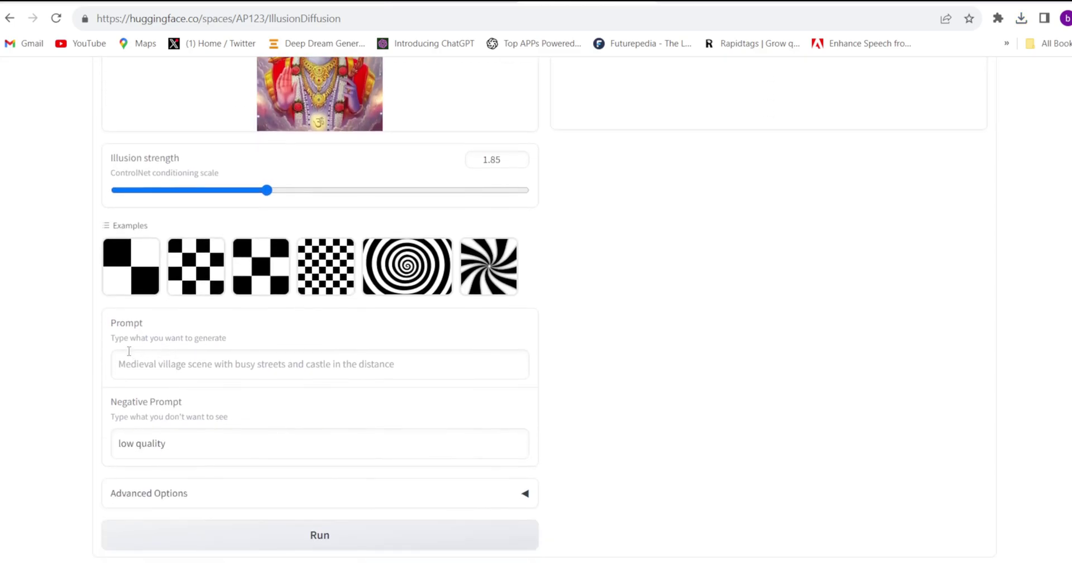
click(170, 366)
text(a river with lots of boat and trees)
click(252, 443)
scroll(291, 475, down, 1)
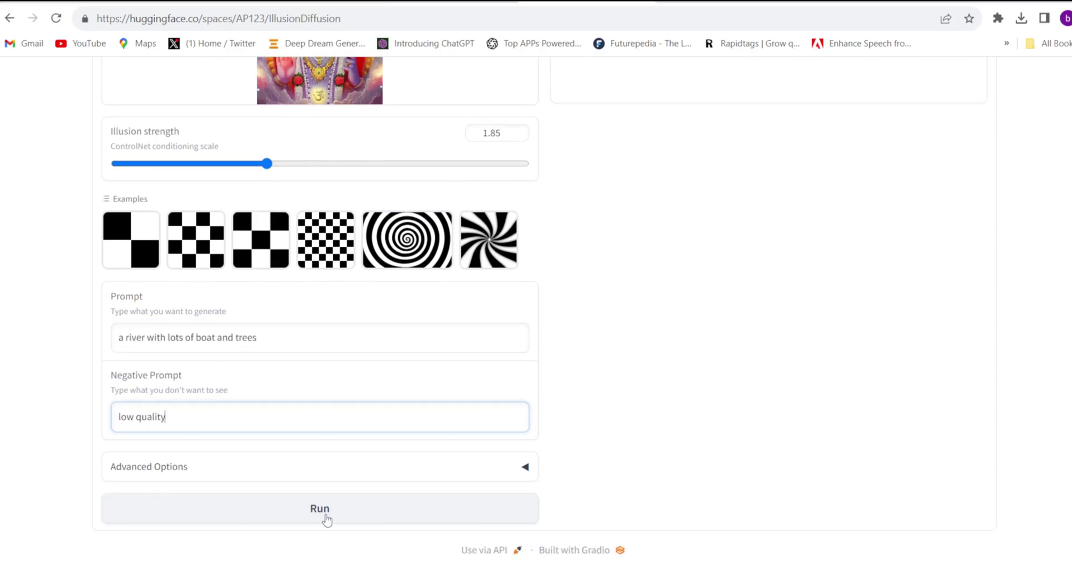
click(327, 521)
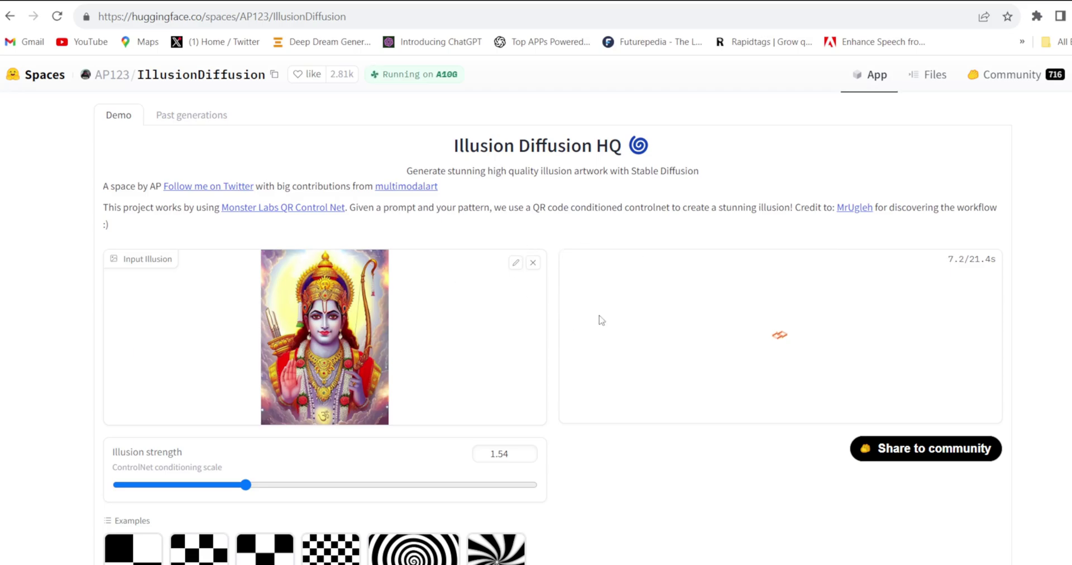
scroll(732, 381, down, 3)
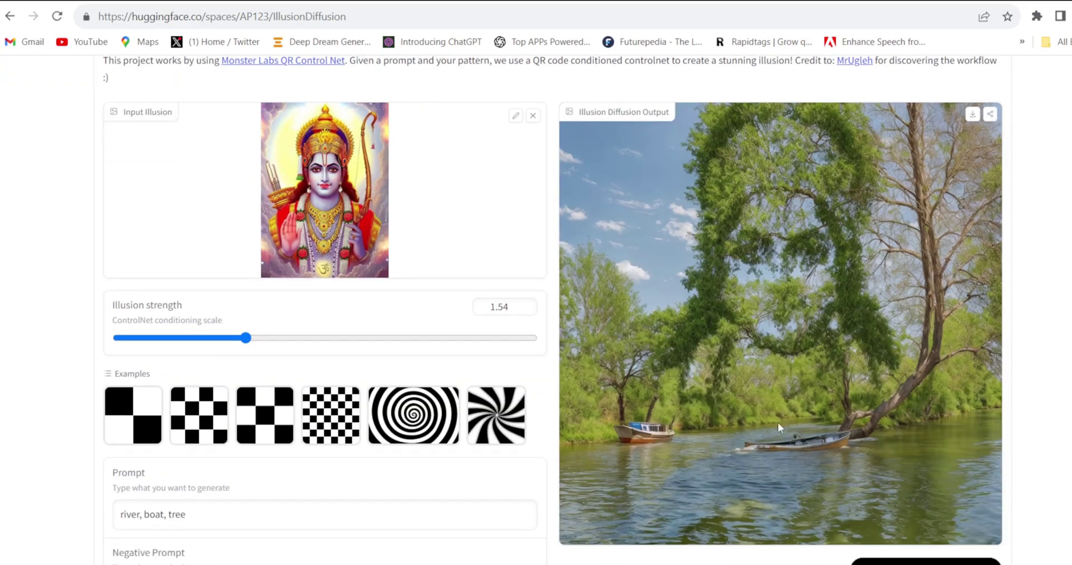